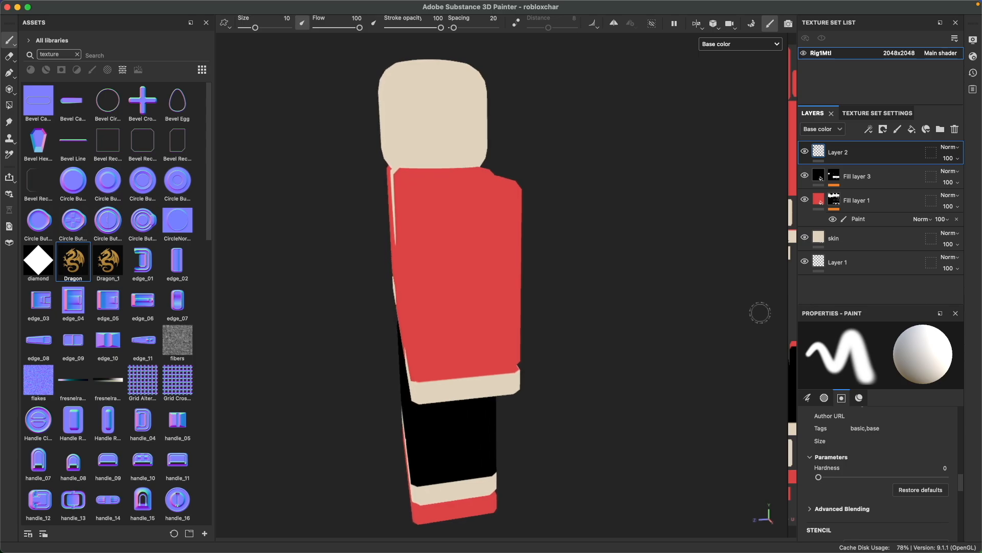
# Inspect the dragon emblem on the character's back from several angles and switch the viewport display to Material.
pyautogui.moveTo(767, 338)
pyautogui.keyDown('alt'); pyautogui.mouseDown()
pyautogui.moveTo(706, 345)
pyautogui.moveTo(517, 329)
pyautogui.moveTo(364, 334)
pyautogui.moveTo(323, 345)
pyautogui.moveTo(338, 343)
pyautogui.mouseUp(); pyautogui.keyUp('alt')
pyautogui.scroll(3, 422, 305)
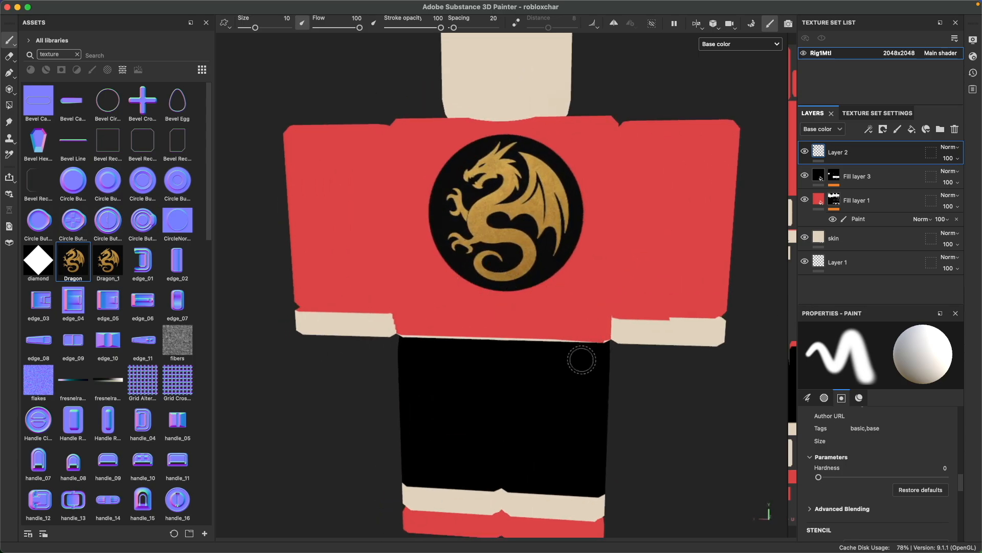
pyautogui.scroll(-5, 535, 391)
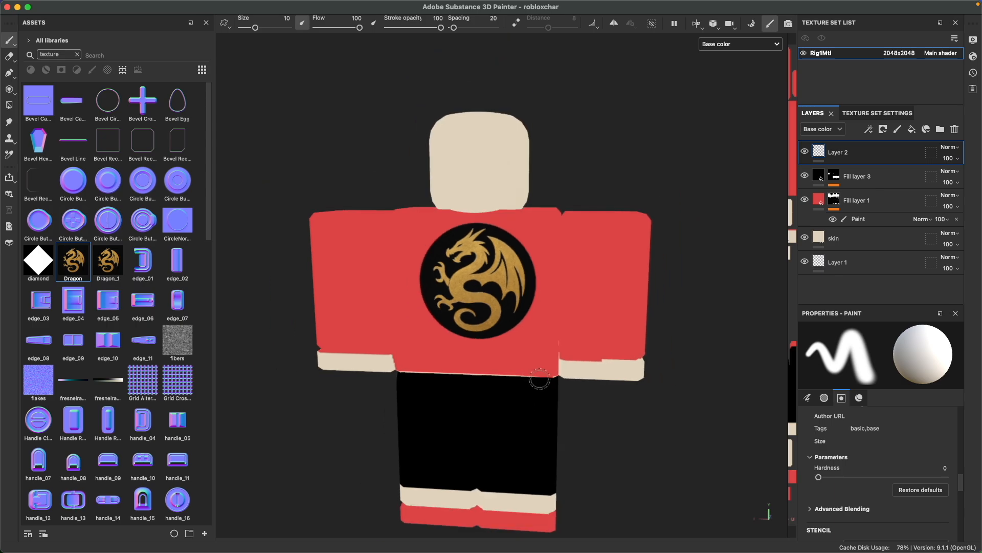
pyautogui.keyDown('alt'); pyautogui.moveTo(642, 437); pyautogui.dragTo(530, 432); pyautogui.keyUp('alt')
pyautogui.click(715, 45)
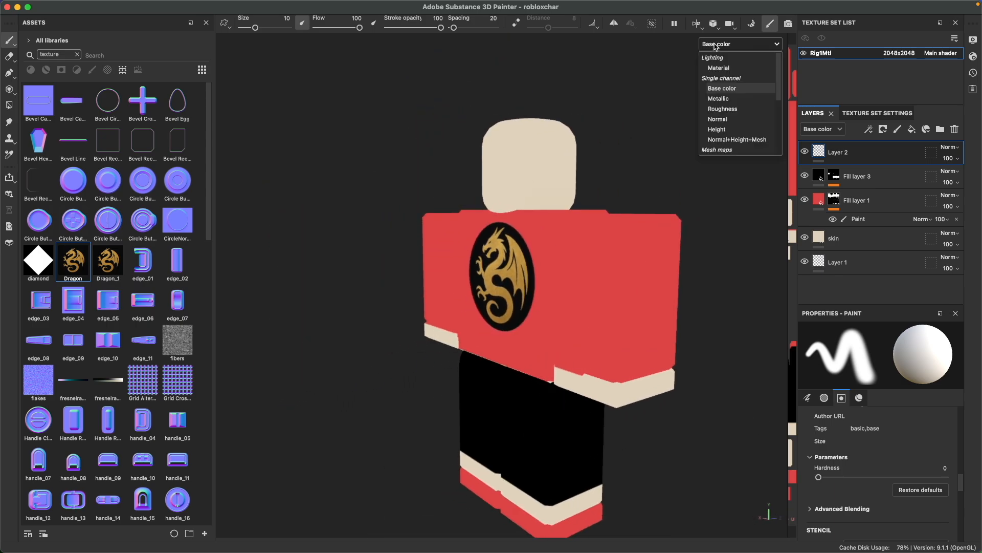
pyautogui.click(718, 68)
pyautogui.keyDown('alt'); pyautogui.moveTo(691, 300); pyautogui.dragTo(684, 320); pyautogui.keyUp('alt')
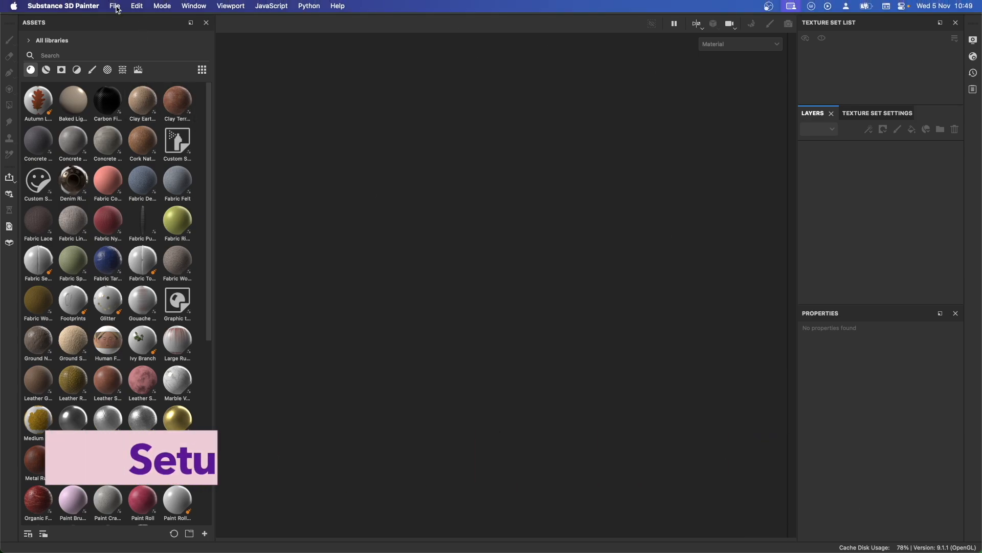
# Open the recent project robloxchar.spp and bring the whole character into view.
pyautogui.click(114, 6)
pyautogui.moveTo(128, 43)
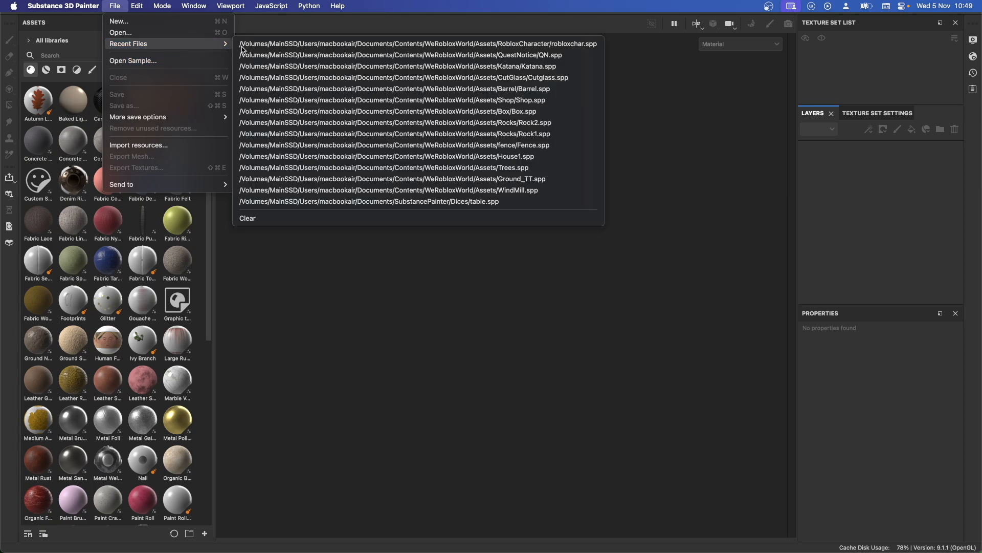
pyautogui.click(297, 42)
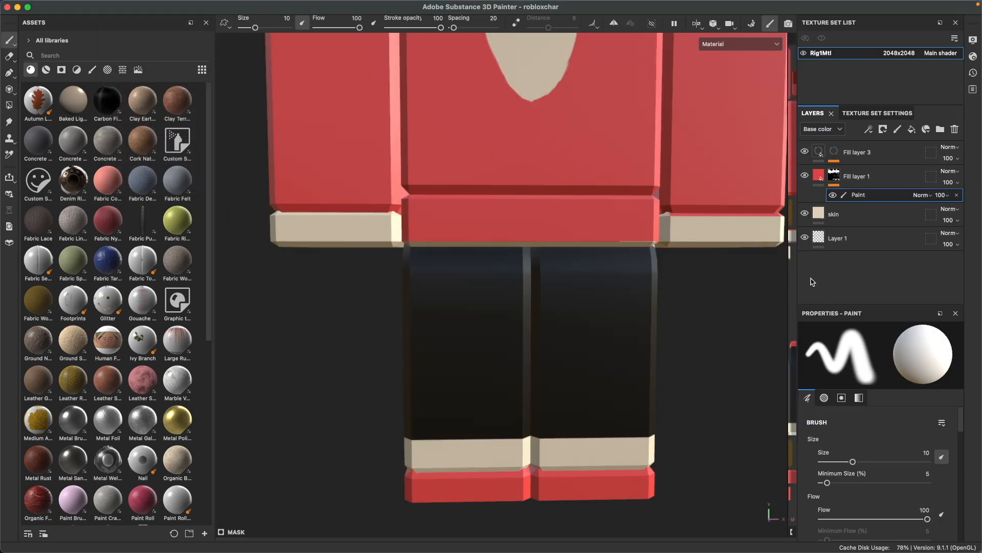
pyautogui.scroll(-2, 719, 334)
pyautogui.keyDown('alt'); pyautogui.moveTo(685, 305); pyautogui.dragTo(675, 303); pyautogui.keyUp('alt')
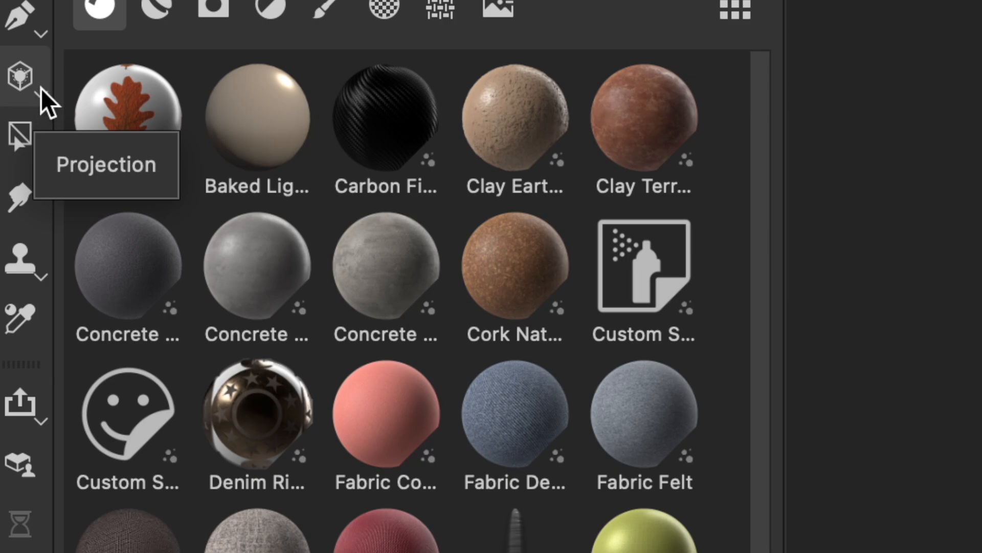
# Activate the standard Projection tool, not the physical one.
pyautogui.click(43, 98)
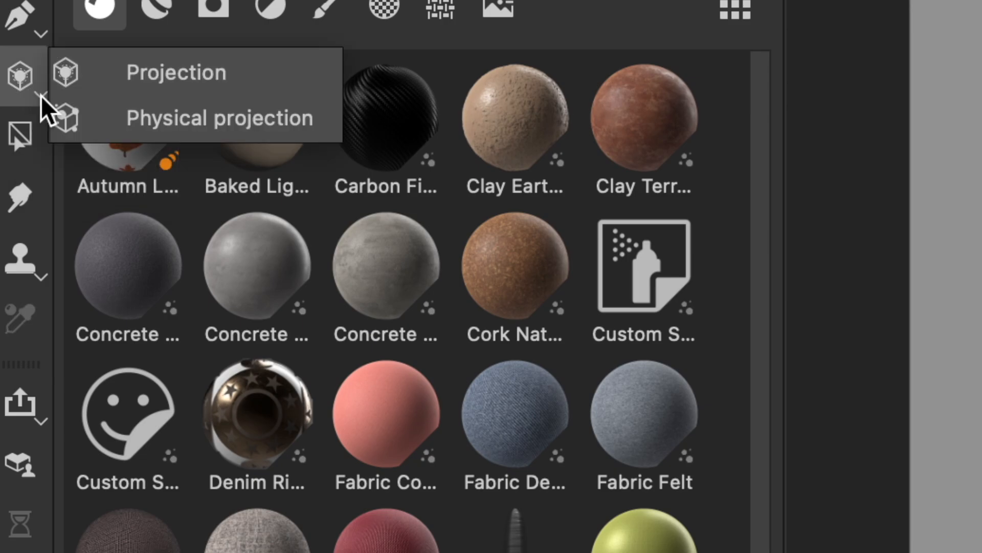
pyautogui.click(119, 77)
pyautogui.moveTo(388, 153)
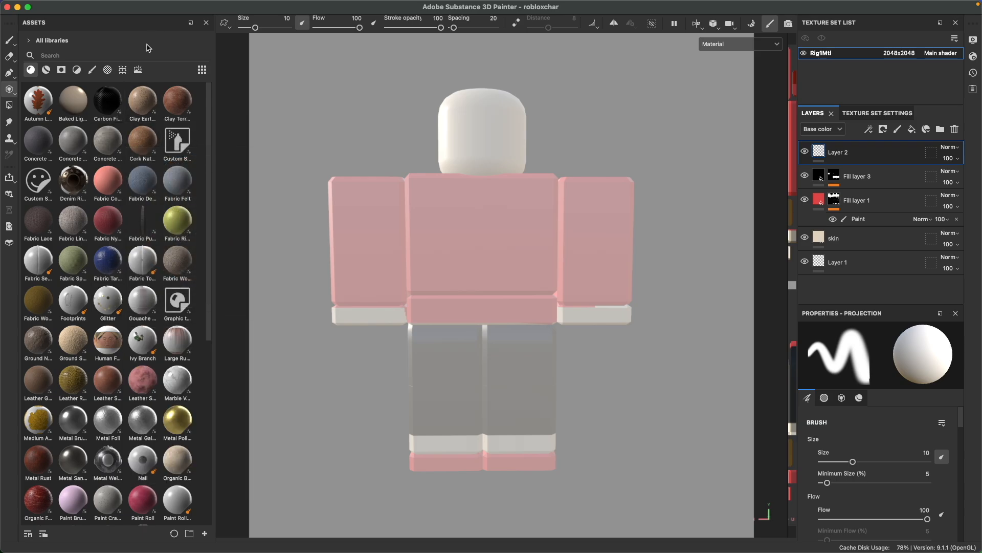
# Filter the asset library to textures and bring in Dragon.png from the RobloxCharacter folder for import.
pyautogui.click(93, 70)
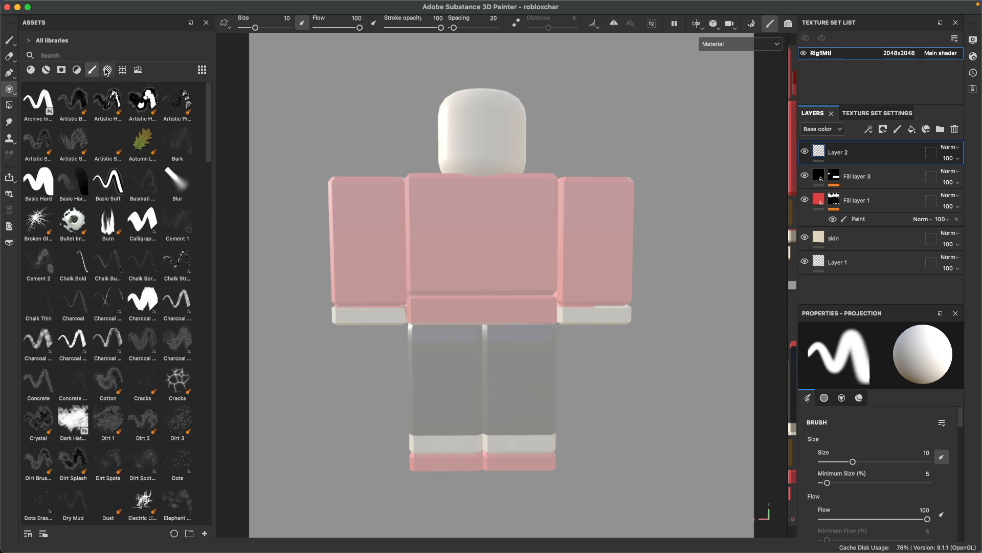
pyautogui.click(123, 69)
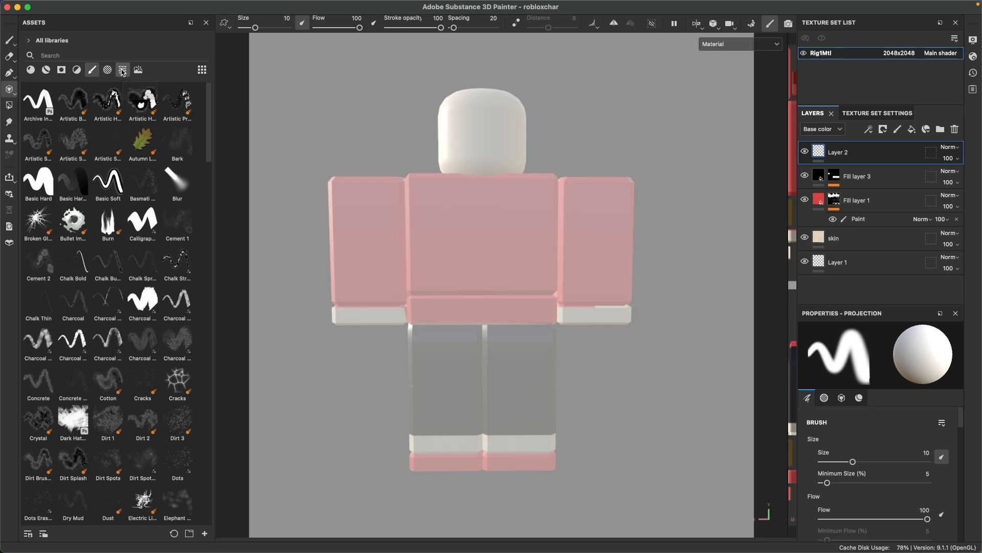
pyautogui.moveTo(113, 190)
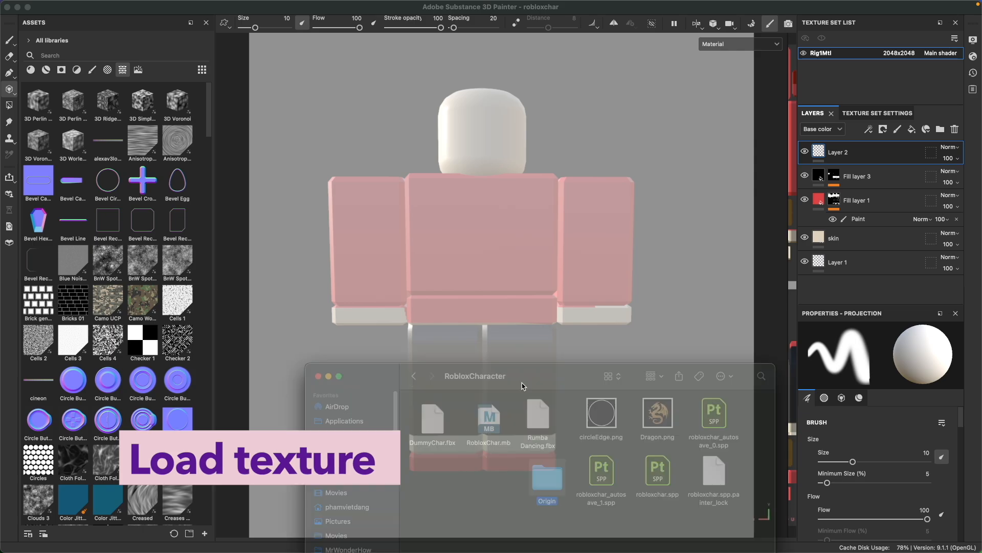
pyautogui.moveTo(523, 385); pyautogui.dragTo(584, 251)
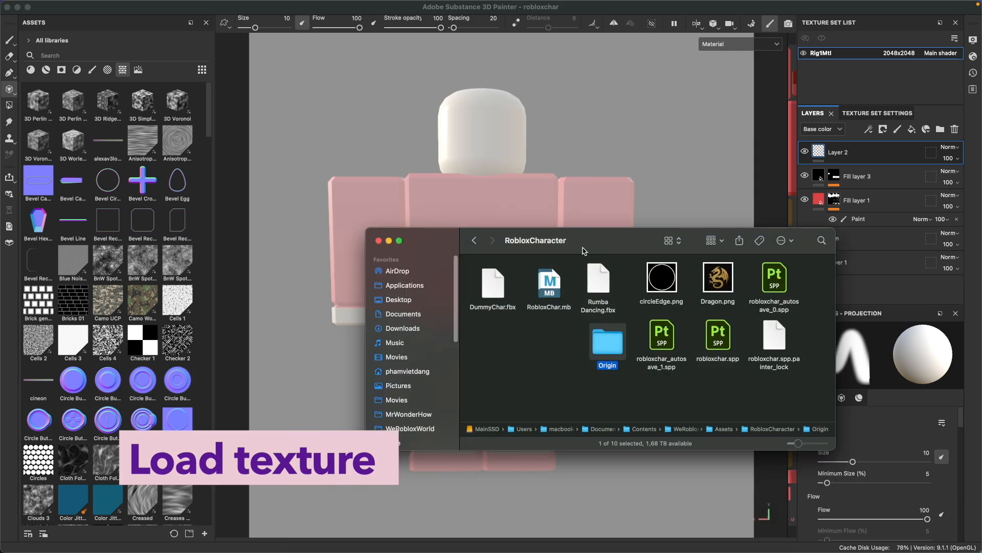
pyautogui.click(543, 408)
pyautogui.click(716, 281)
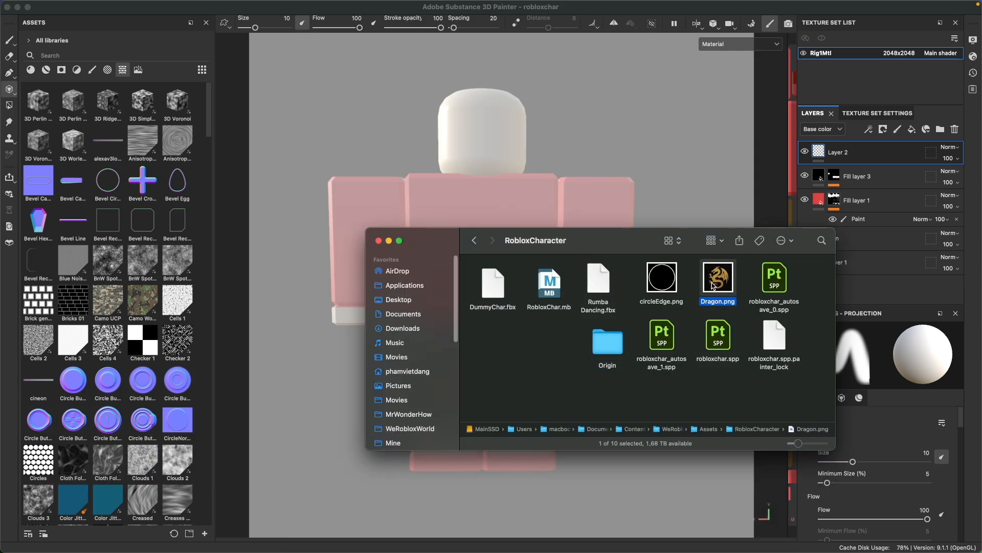
pyautogui.moveTo(719, 285); pyautogui.dragTo(115, 320)
pyautogui.click(454, 179)
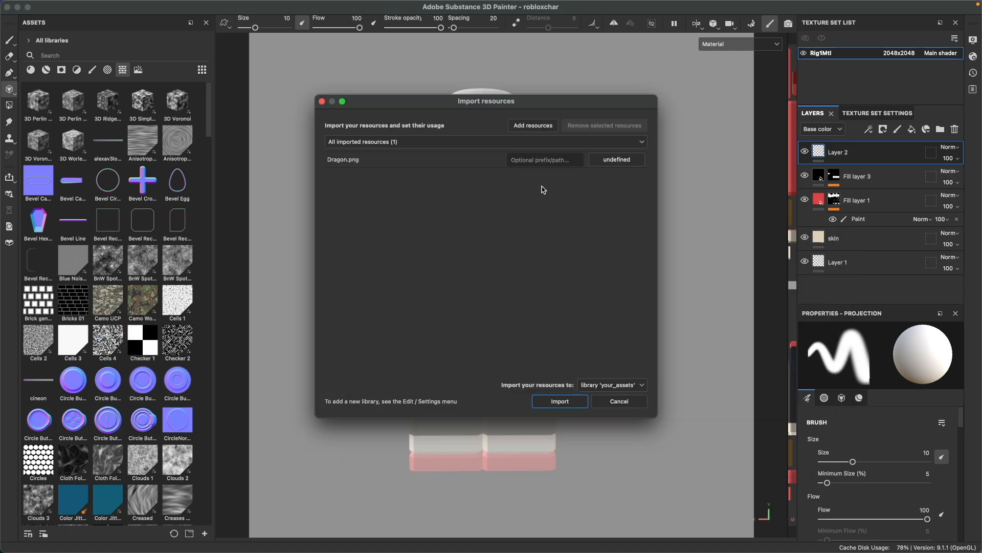
# Set the usage of Dragon.png to texture and import it into the library 'your_assets'.
pyautogui.click(610, 160)
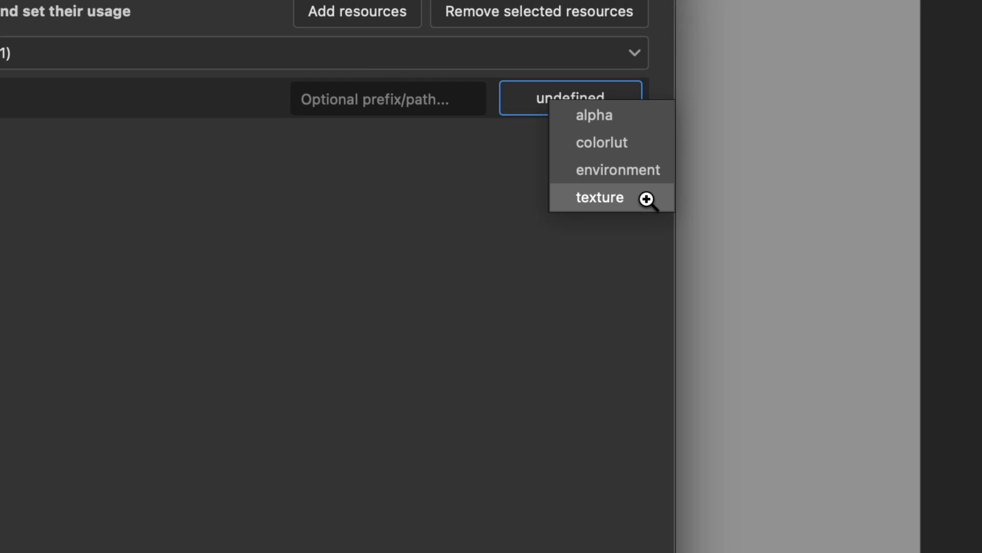
pyautogui.click(643, 200)
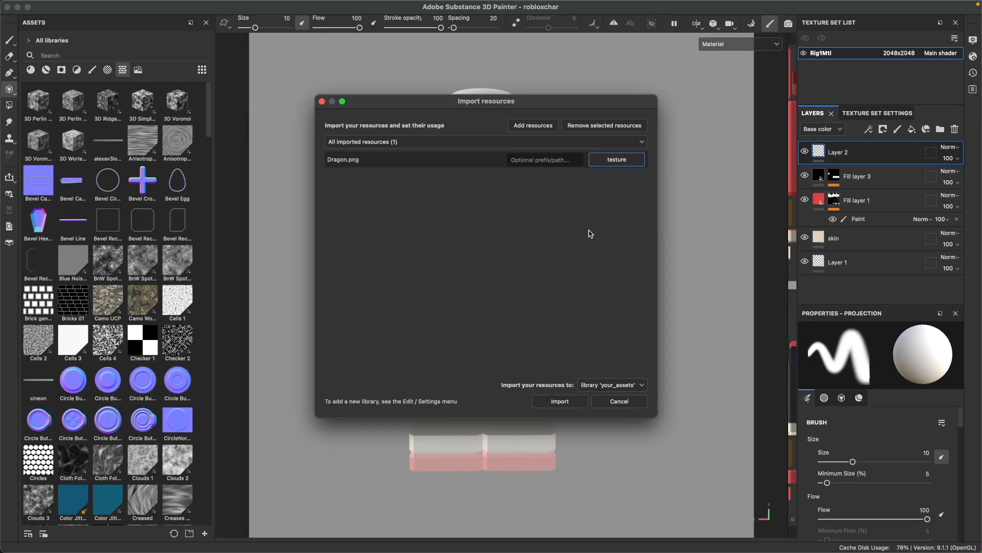
pyautogui.click(581, 235)
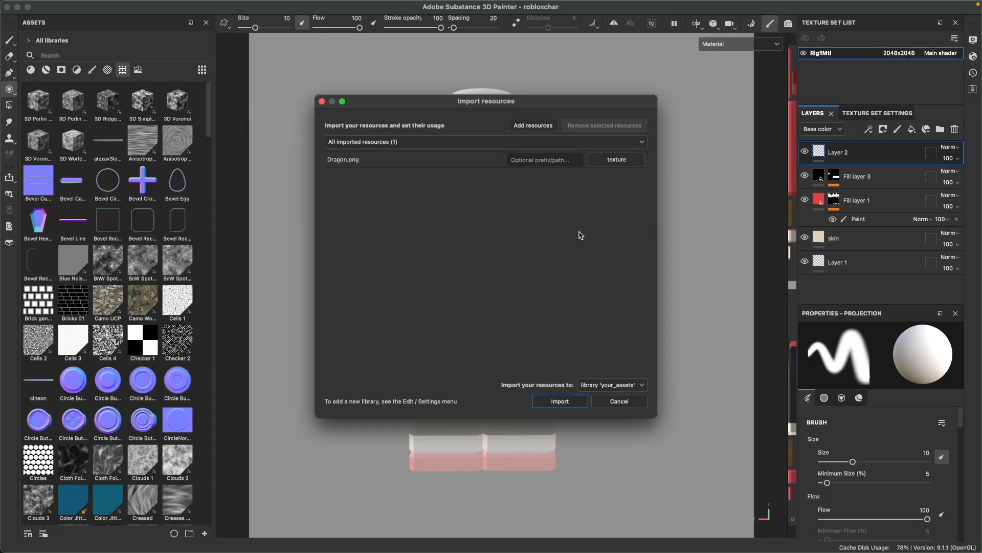
pyautogui.click(561, 402)
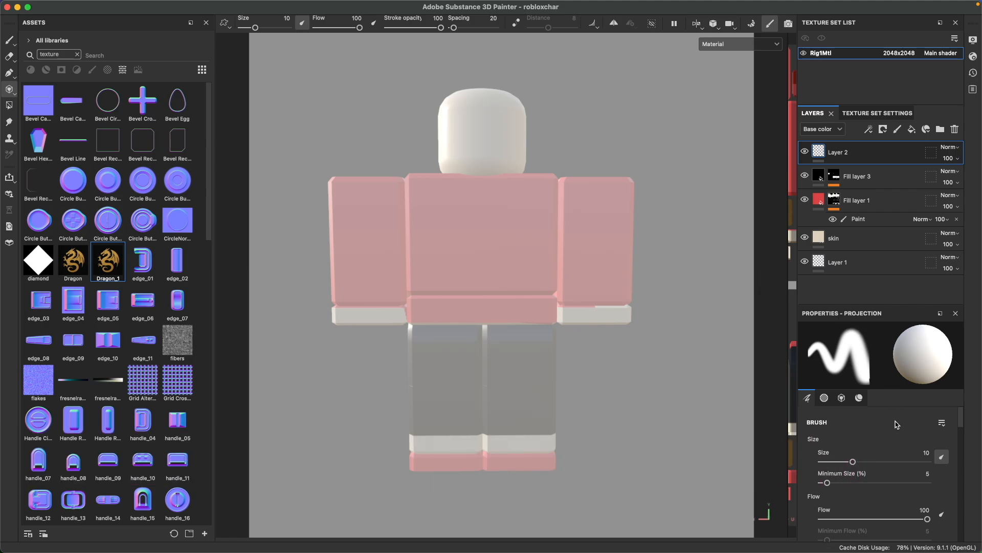
# Disable the metal, rough, nrm and height channels of the projection material and assign the Dragon texture as its base color.
pyautogui.scroll(-10, 895, 424)
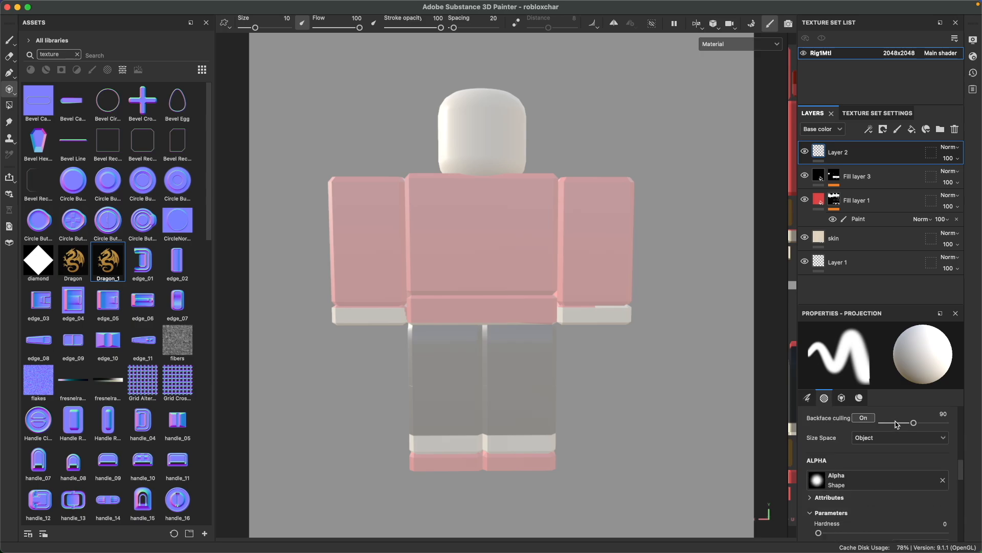
pyautogui.scroll(-10, 896, 424)
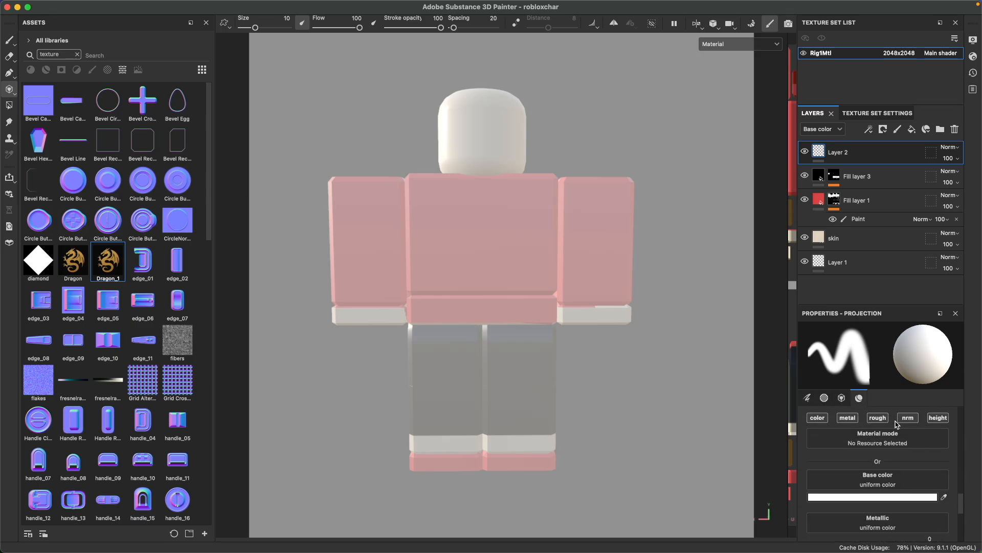
pyautogui.click(856, 433)
pyautogui.click(879, 432)
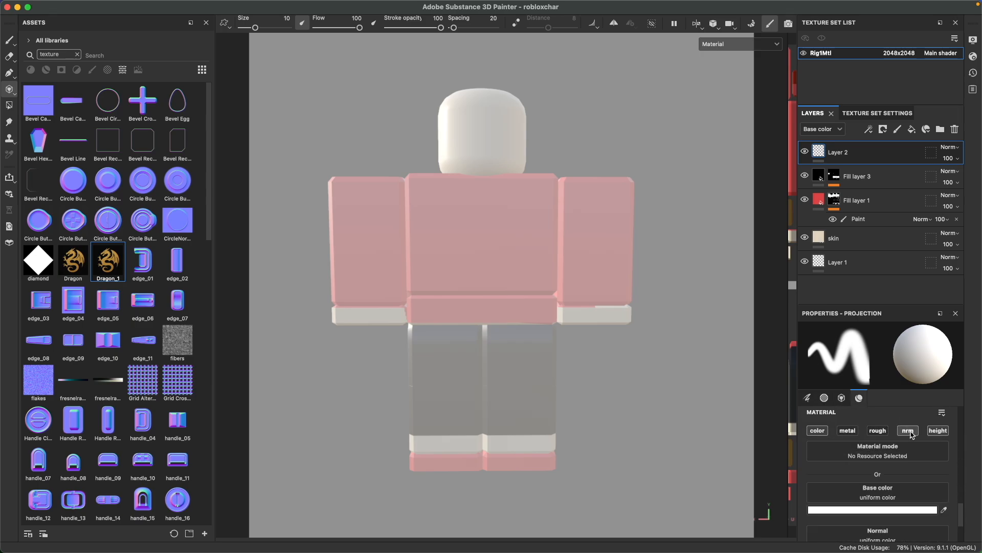
pyautogui.click(910, 432)
pyautogui.click(945, 432)
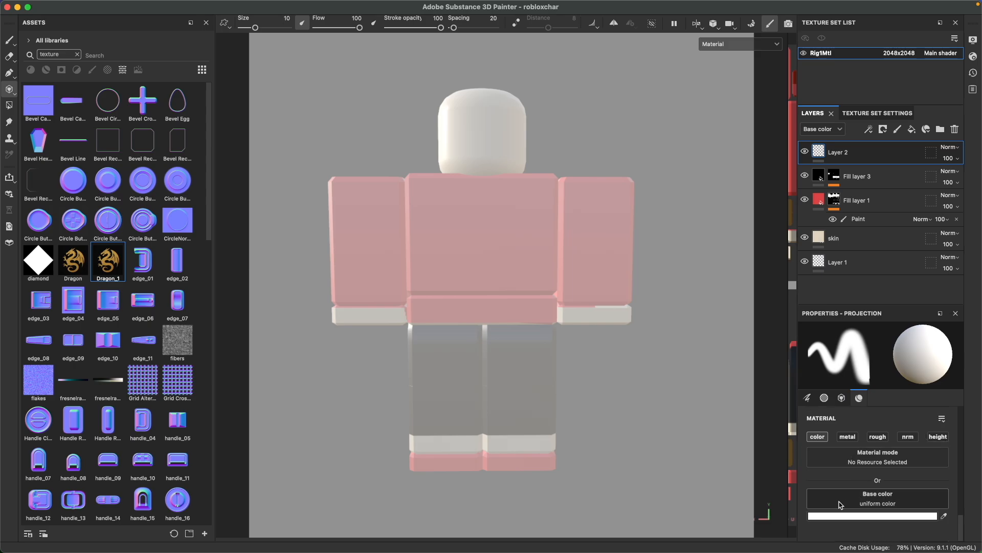
pyautogui.click(74, 264)
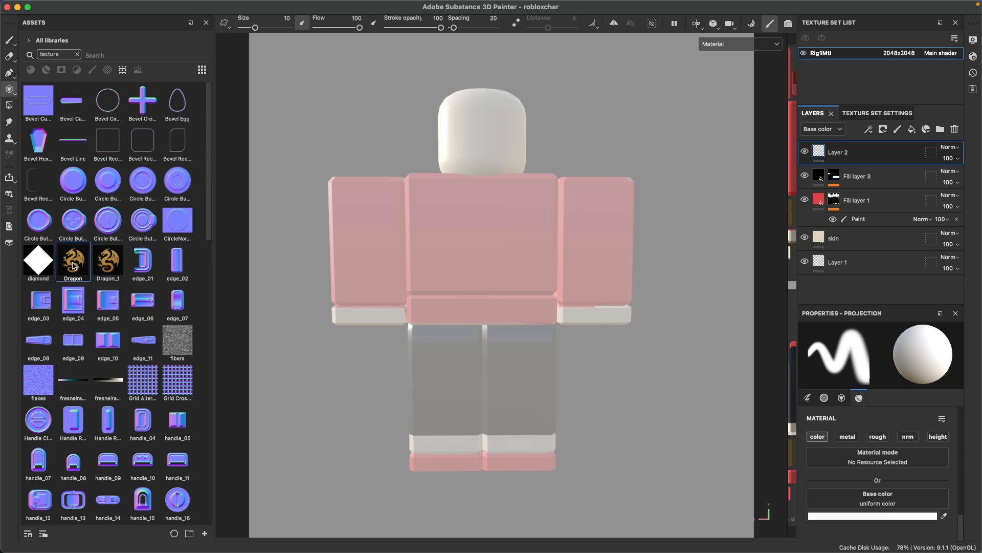
pyautogui.moveTo(77, 266); pyautogui.dragTo(863, 499)
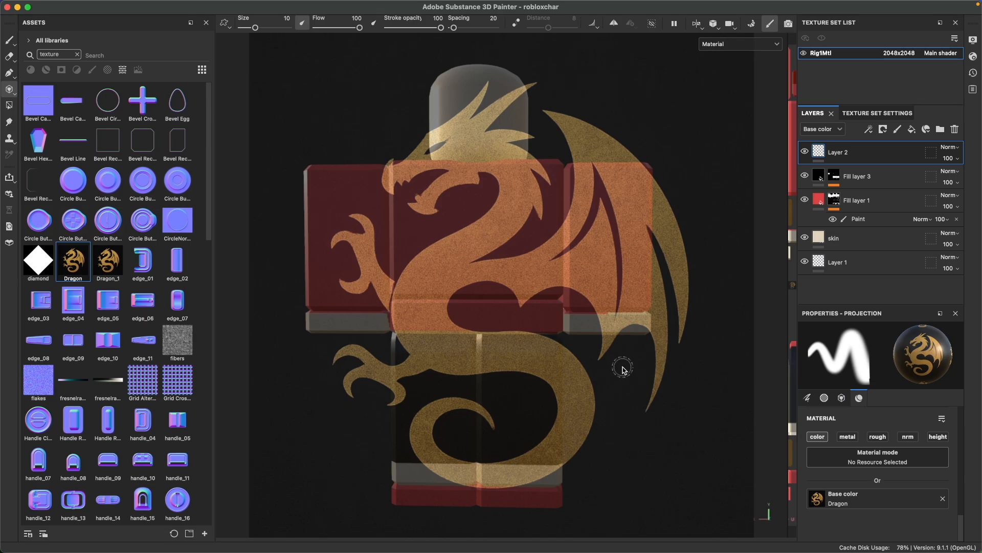
# Rotate the dragon stencil, straighten it again and shrink it over the character's torso.
pyautogui.press('s')
pyautogui.moveTo(621, 367)
pyautogui.mouseDown()
pyautogui.moveTo(614, 373)
pyautogui.moveTo(624, 364)
pyautogui.mouseUp()
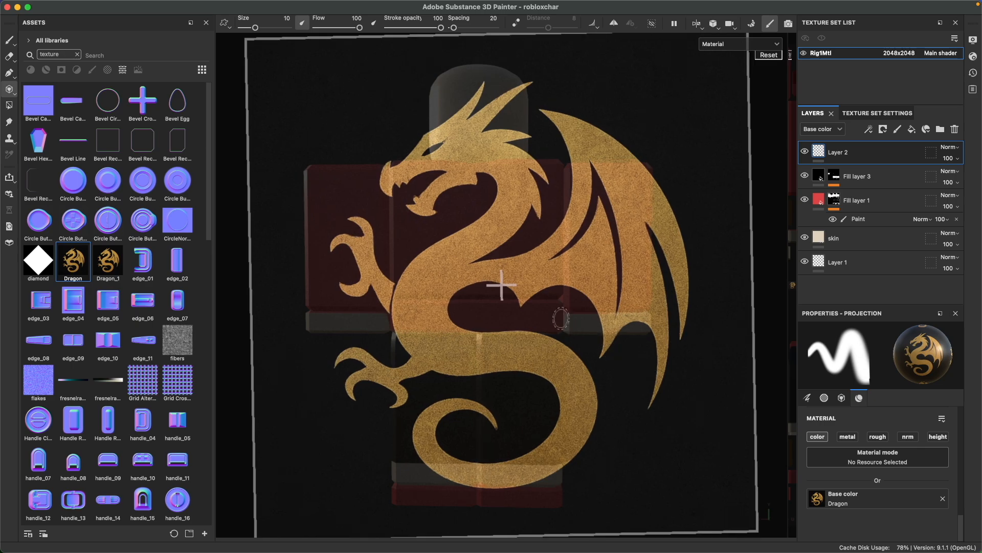
pyautogui.moveTo(511, 287)
pyautogui.mouseDown()
pyautogui.moveTo(522, 279)
pyautogui.moveTo(620, 313)
pyautogui.moveTo(665, 198)
pyautogui.moveTo(600, 146)
pyautogui.moveTo(579, 147)
pyautogui.moveTo(588, 153)
pyautogui.mouseUp()
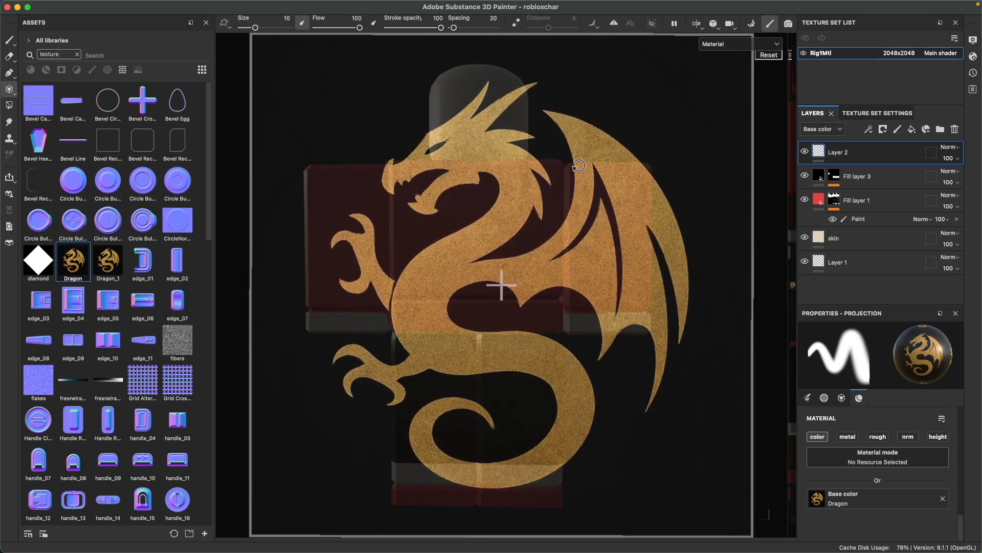
pyautogui.moveTo(664, 370); pyautogui.dragTo(656, 339, button='right')
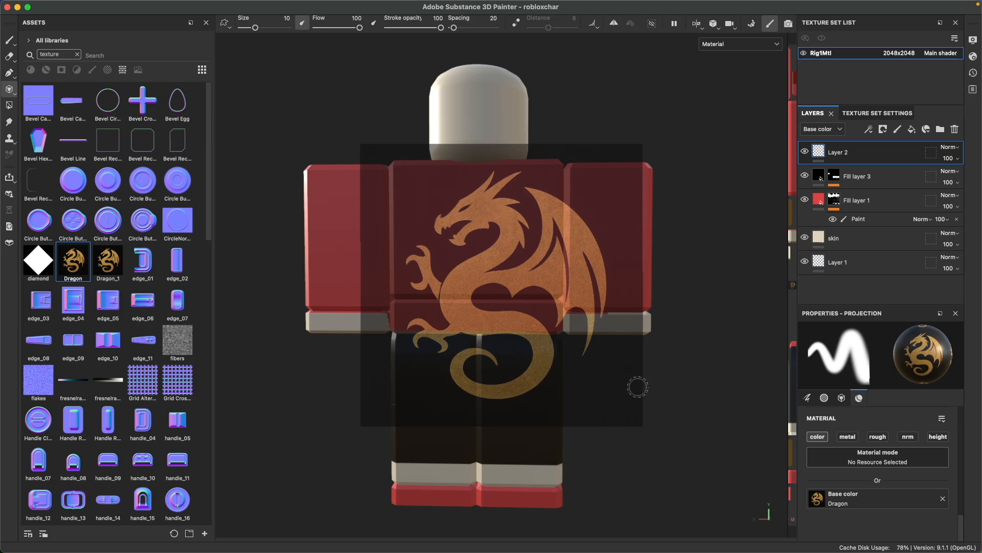
# Adjust the dragon stencil's scale and rotation and shift it until it is centred horizontally on the character's torso.
pyautogui.press('s')
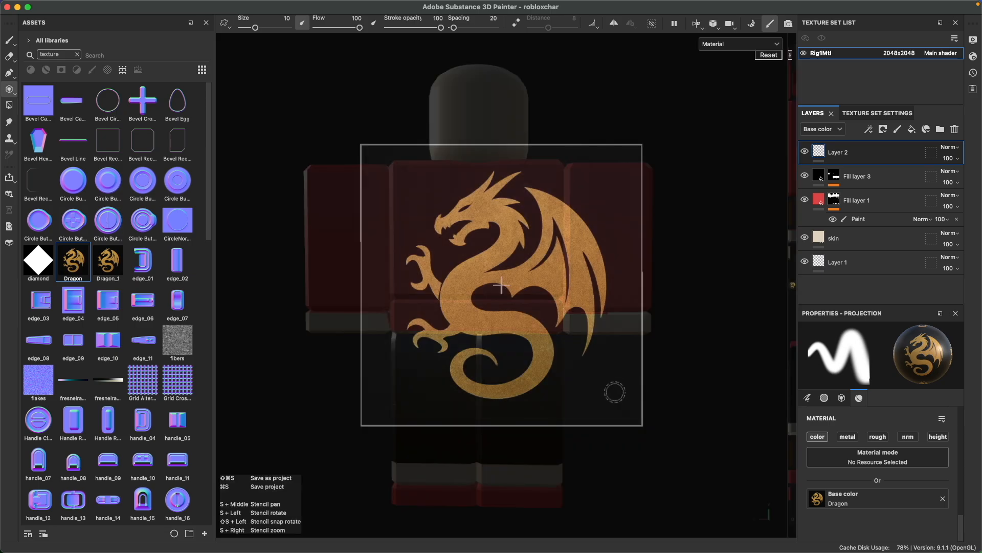
pyautogui.moveTo(620, 390)
pyautogui.mouseDown(button='right')
pyautogui.moveTo(632, 406)
pyautogui.moveTo(623, 401)
pyautogui.mouseUp(button='right')
pyautogui.moveTo(622, 401)
pyautogui.mouseDown()
pyautogui.moveTo(612, 395)
pyautogui.moveTo(623, 395)
pyautogui.moveTo(625, 410)
pyautogui.mouseUp()
pyautogui.press('s')
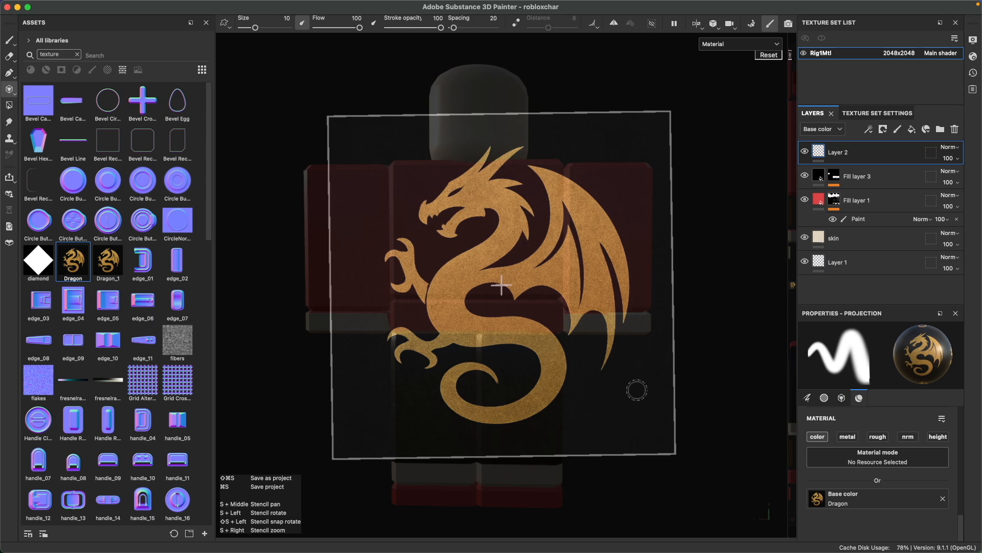
pyautogui.moveTo(634, 387); pyautogui.dragTo(594, 368, button='middle')
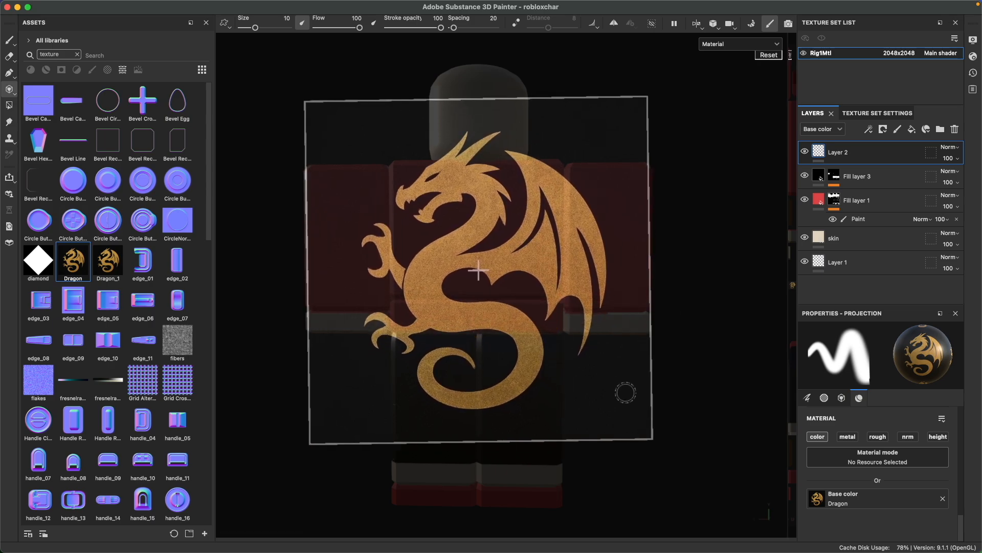
pyautogui.press('s')
pyautogui.moveTo(621, 393); pyautogui.dragTo(619, 387, button='right')
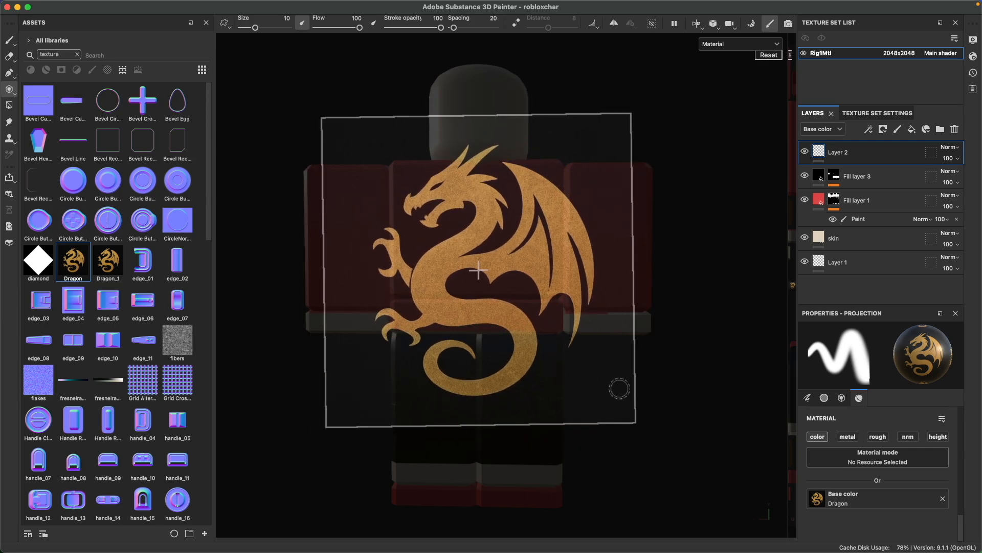
# Straighten the tilted dragon stencil and shrink it to roughly the width of the character's back.
pyautogui.moveTo(619, 388)
pyautogui.mouseDown()
pyautogui.moveTo(592, 405)
pyautogui.moveTo(609, 382)
pyautogui.mouseUp()
pyautogui.moveTo(609, 381)
pyautogui.mouseDown(button='middle')
pyautogui.moveTo(616, 388)
pyautogui.moveTo(609, 374)
pyautogui.mouseUp(button='middle')
pyautogui.moveTo(611, 374)
pyautogui.mouseDown()
pyautogui.moveTo(585, 399)
pyautogui.moveTo(603, 376)
pyautogui.moveTo(596, 379)
pyautogui.mouseUp()
pyautogui.moveTo(596, 379); pyautogui.dragTo(596, 344, button='right')
pyautogui.moveTo(573, 349)
pyautogui.mouseDown()
pyautogui.moveTo(570, 335)
pyautogui.moveTo(562, 345)
pyautogui.mouseUp()
# Scale the dragon stencil down slightly so that it fits inside the red torso area.
pyautogui.scroll(3, 502, 307)
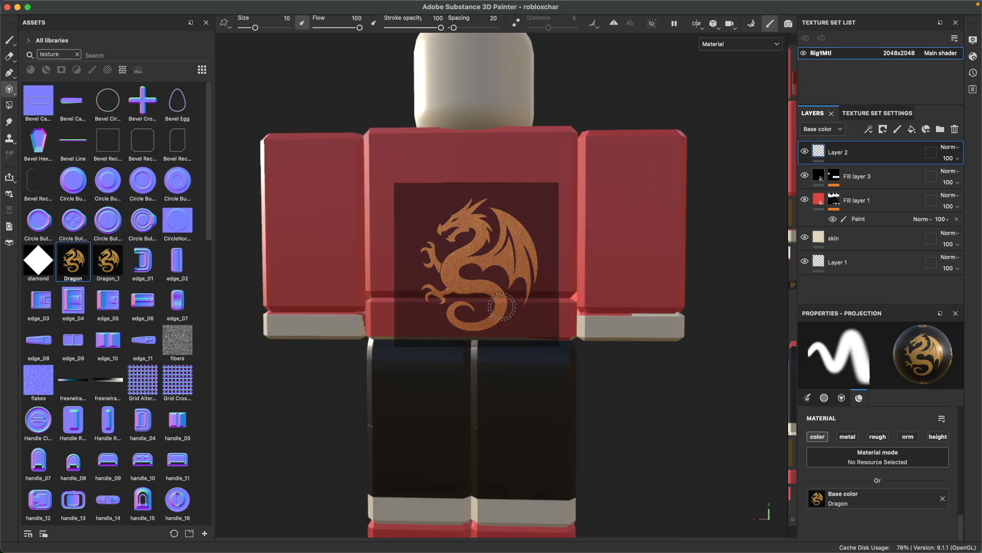
pyautogui.press('s')
pyautogui.scroll(-3, 540, 334)
pyautogui.press('s')
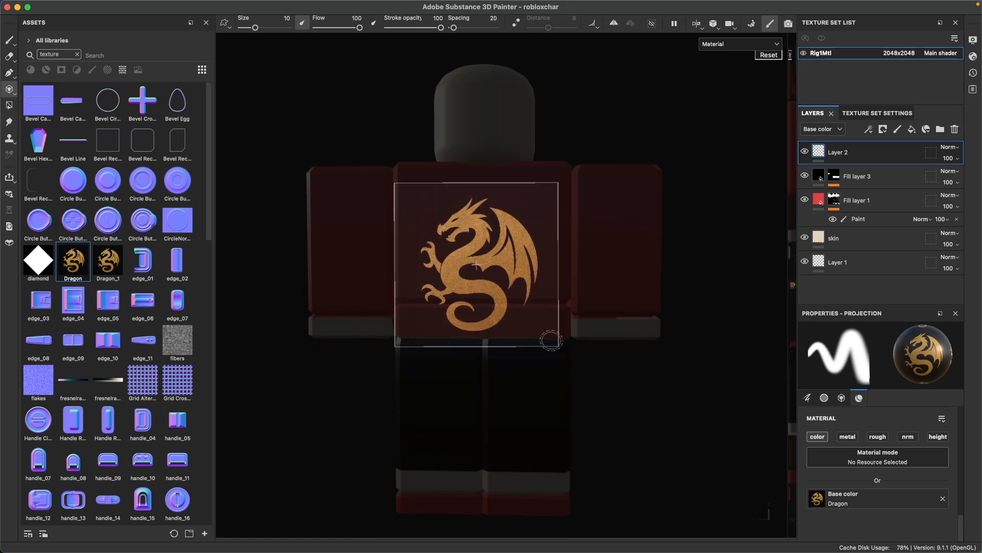
pyautogui.moveTo(557, 351); pyautogui.dragTo(561, 346, button='right')
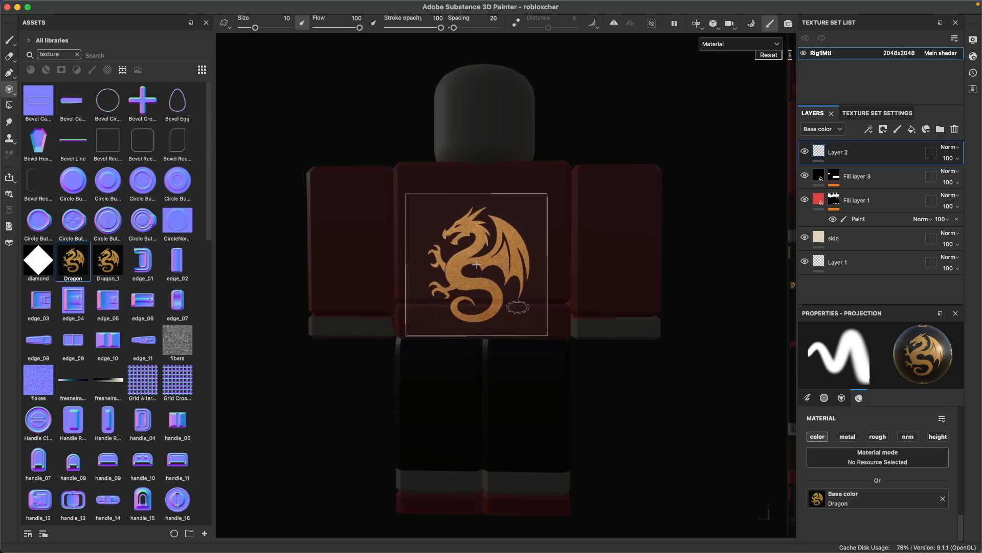
# Move the dragon stencil up onto the character's upper back and shrink it slightly to fit above the lower torso band.
pyautogui.moveTo(518, 307); pyautogui.dragTo(526, 271, button='middle')
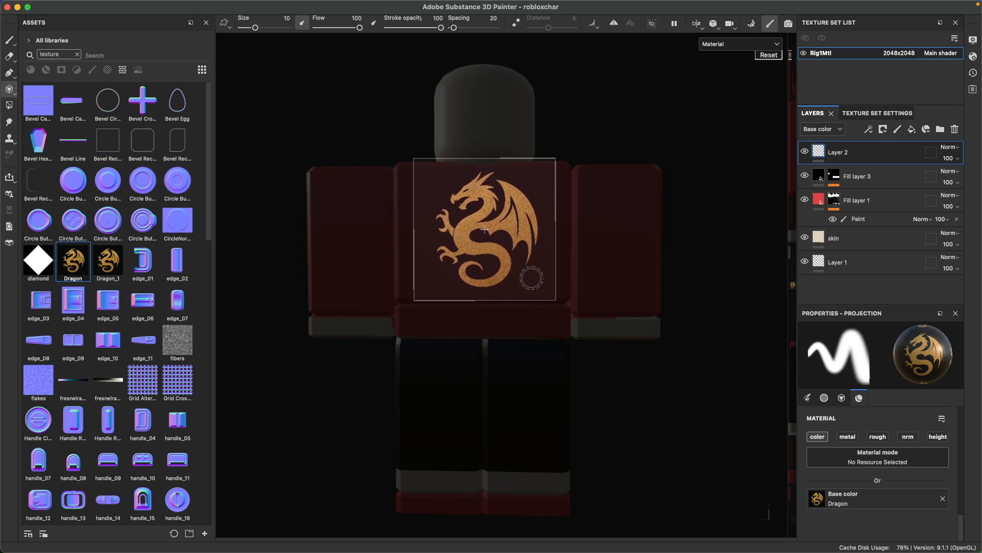
pyautogui.moveTo(532, 278); pyautogui.dragTo(532, 277, button='right')
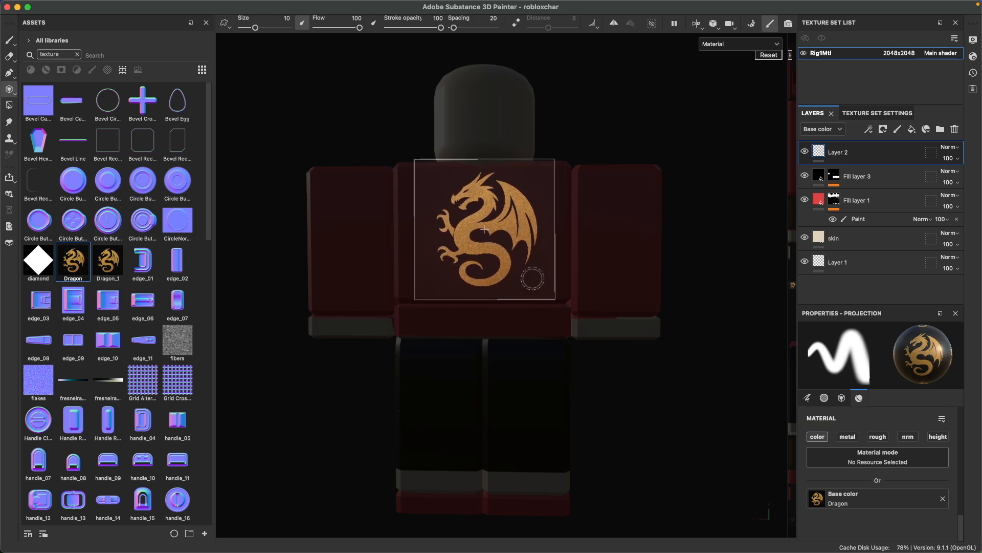
pyautogui.moveTo(532, 279); pyautogui.dragTo(532, 280, button='middle')
pyautogui.moveTo(532, 281); pyautogui.dragTo(537, 278, button='right')
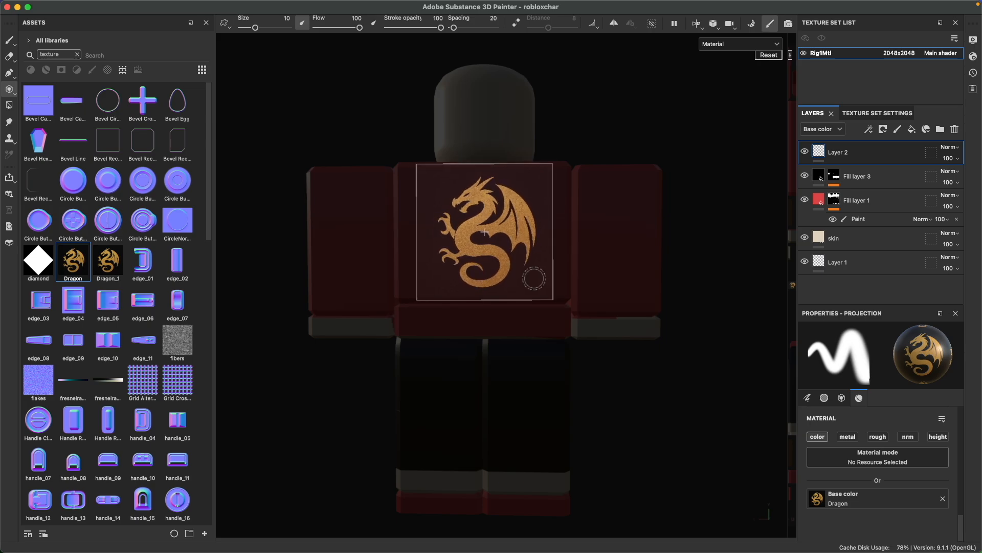
pyautogui.moveTo(534, 278); pyautogui.dragTo(533, 282, button='middle')
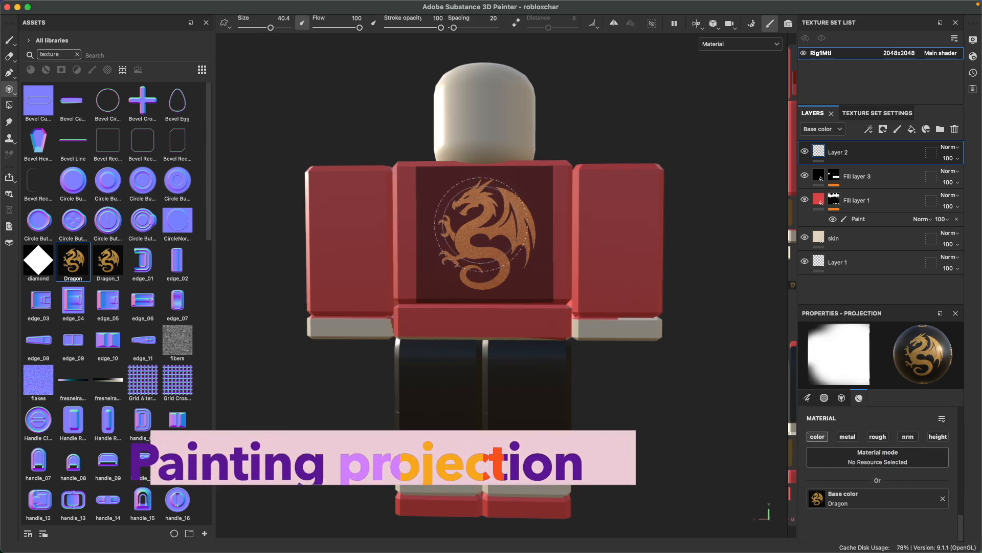
# Paint the dragon onto the character's back with the soft projection brush at size 40.4, and switch to the Paint tool to check it.
pyautogui.click(469, 228)
pyautogui.moveTo(468, 228)
pyautogui.mouseDown()
pyautogui.moveTo(460, 241)
pyautogui.moveTo(504, 245)
pyautogui.moveTo(516, 220)
pyautogui.mouseUp()
pyautogui.click(484, 226)
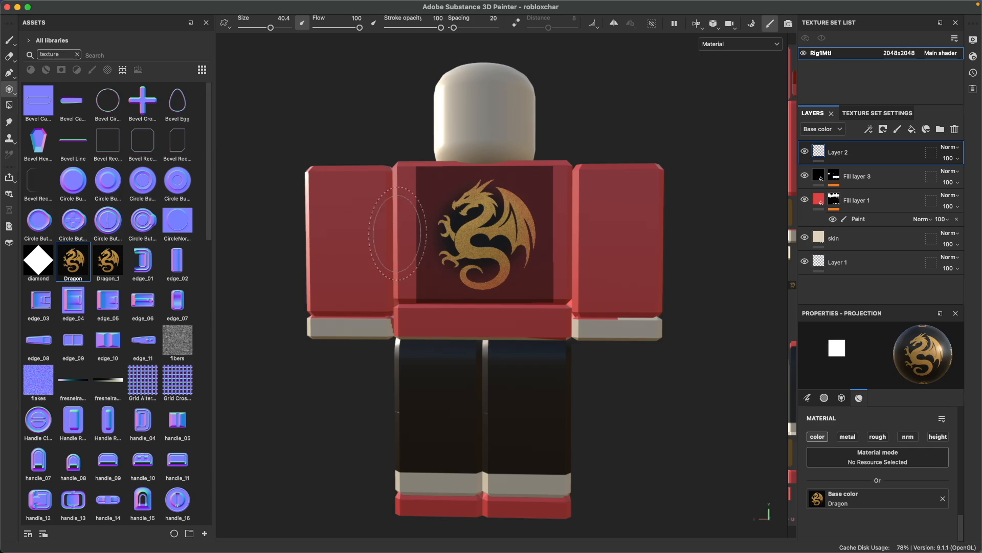
pyautogui.click(8, 41)
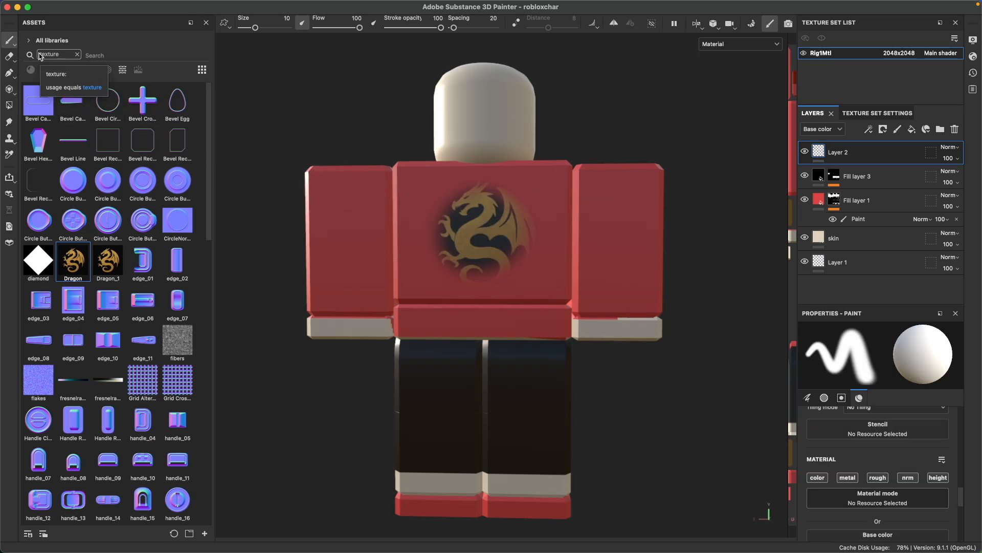
# Return to the Projection tool and set the brush alpha's hardness to 1.
pyautogui.press('3')
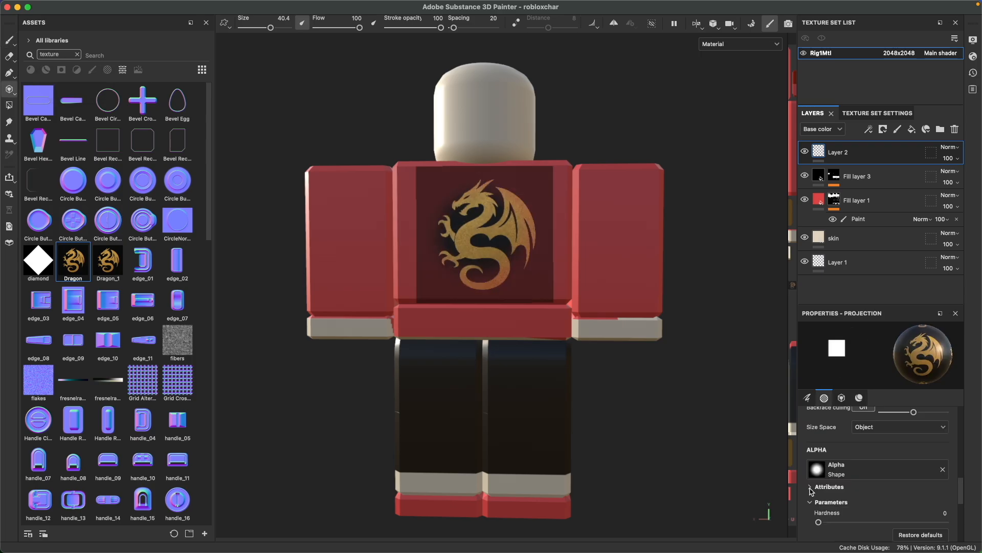
pyautogui.scroll(-5, 865, 491)
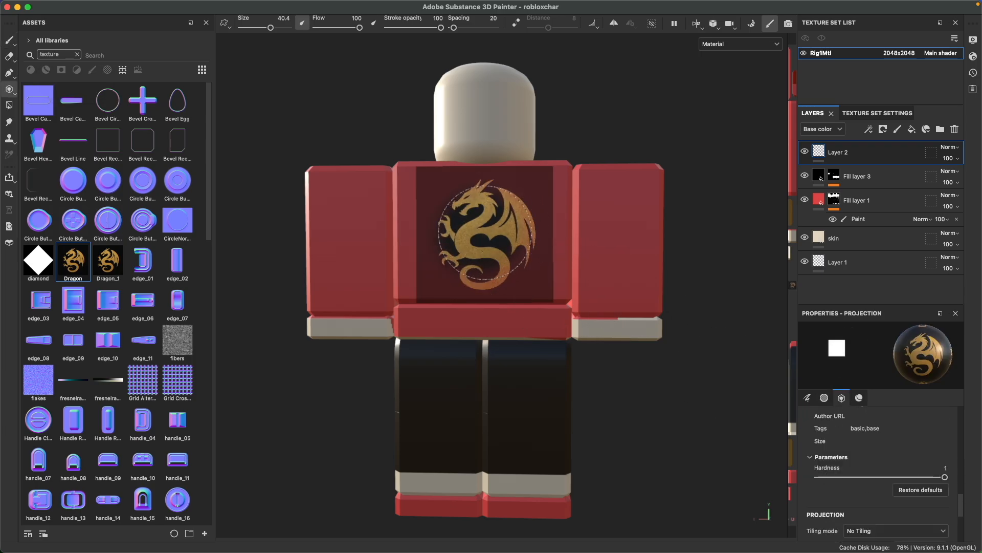
# Try painting the dragon onto the back with hard-edged freehand strokes, and undo those strokes.
pyautogui.moveTo(478, 240)
pyautogui.mouseDown()
pyautogui.moveTo(479, 249)
pyautogui.moveTo(474, 235)
pyautogui.mouseUp()
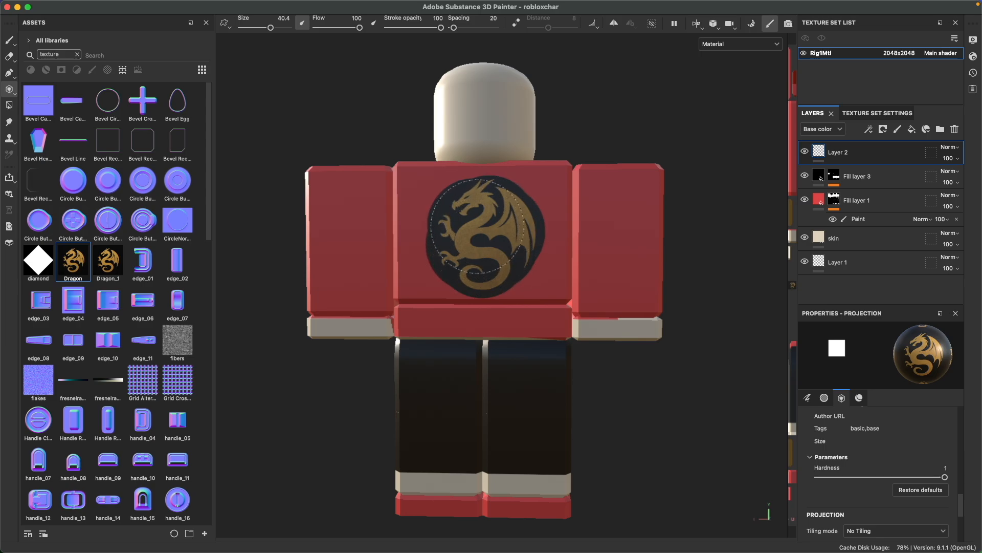
pyautogui.moveTo(482, 224); pyautogui.dragTo(488, 236)
pyautogui.press('super+z')
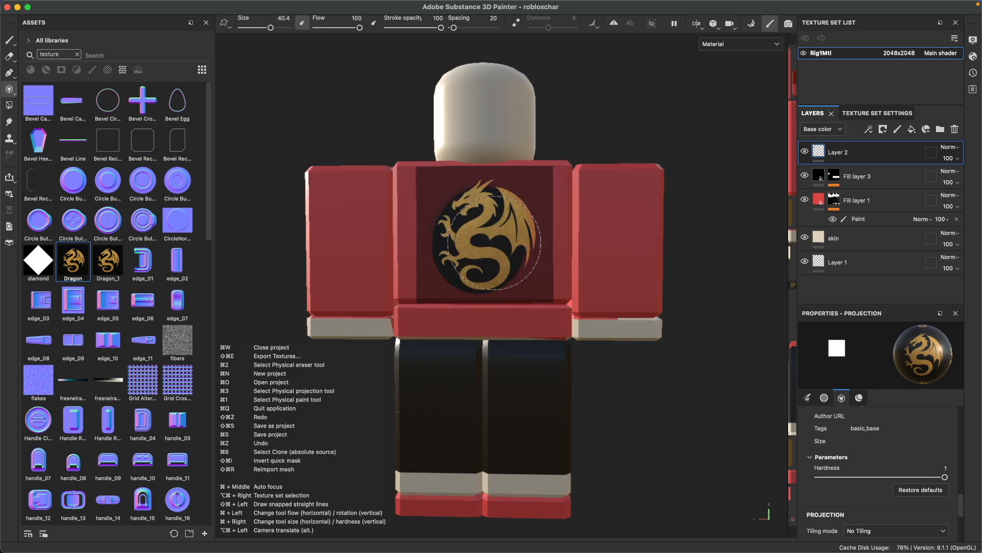
pyautogui.press('super+z')
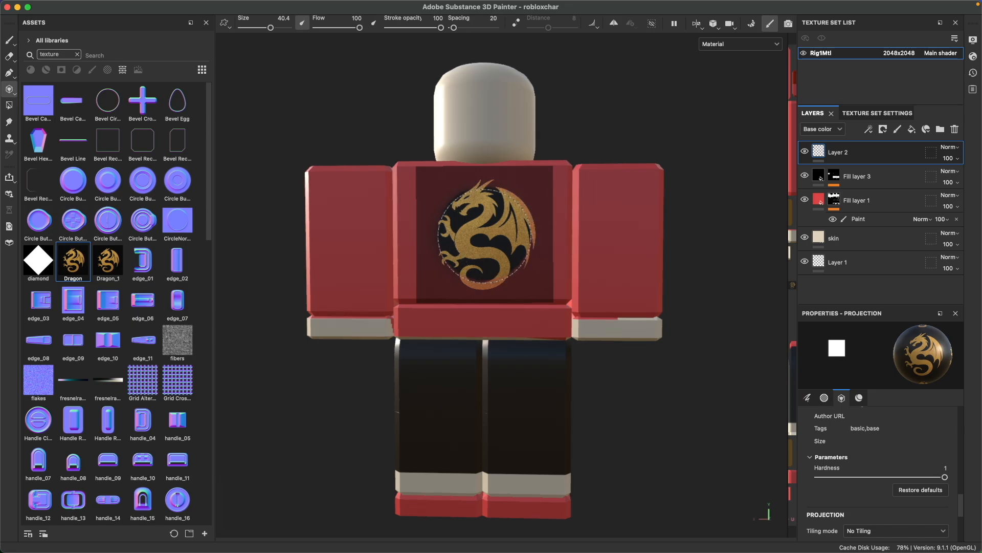
# Enlarge the projection brush to size 54.1 and stamp the whole dragon once, centred on the stencil, as a round emblem.
pyautogui.press(']')
pyautogui.press(']')
pyautogui.press(']')
pyautogui.press(']')
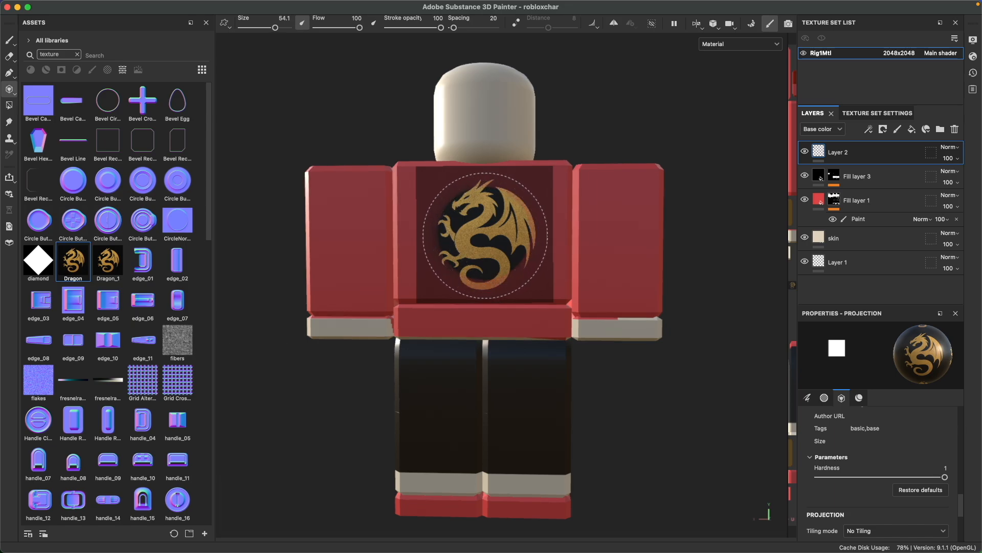
pyautogui.click(485, 235)
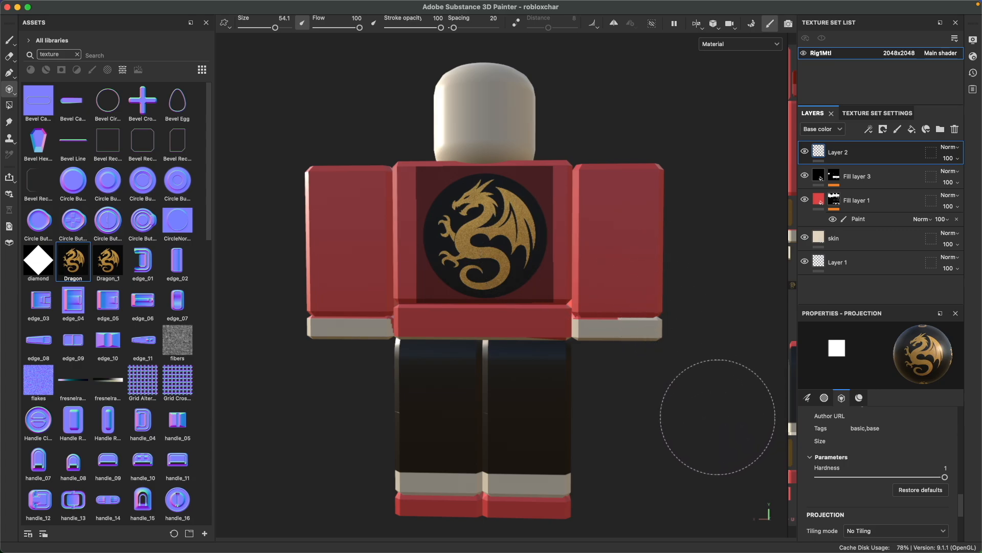
# Switch to the Paint tool to hide the dragon stencil and check the painted emblem from an angled rear view.
pyautogui.moveTo(697, 397)
pyautogui.keyDown('alt'); pyautogui.mouseDown()
pyautogui.moveTo(488, 417)
pyautogui.moveTo(650, 416)
pyautogui.moveTo(697, 403)
pyautogui.mouseUp(); pyautogui.keyUp('alt')
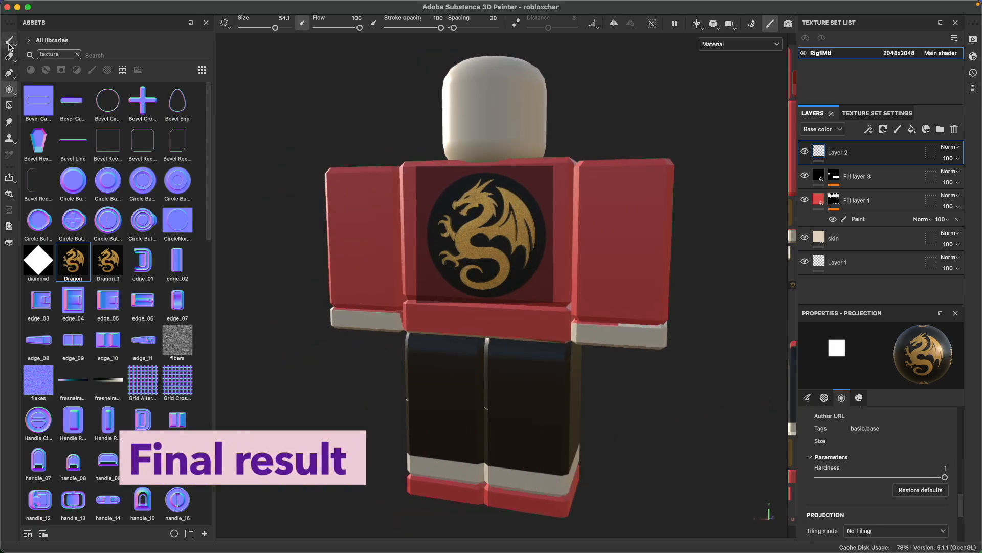
pyautogui.click(10, 90)
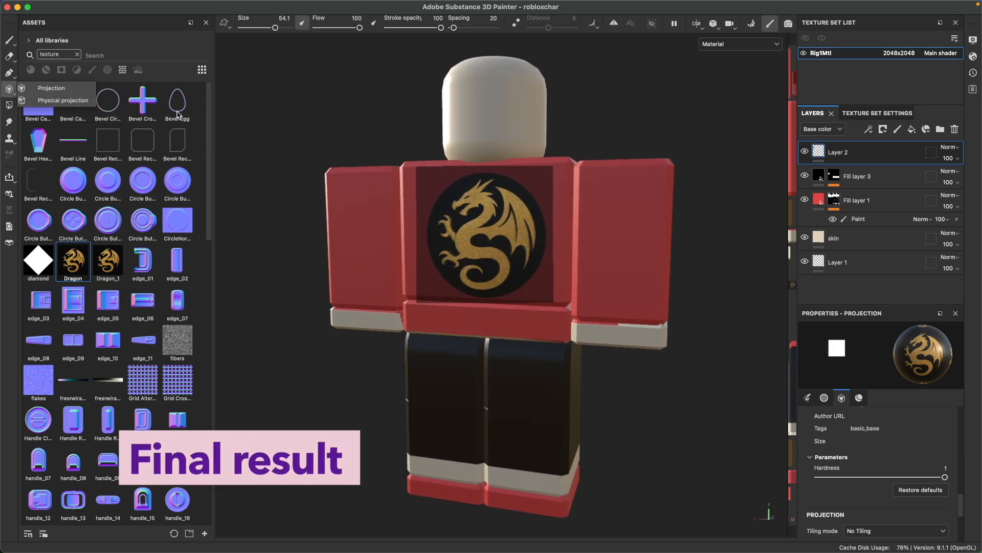
pyautogui.click(9, 41)
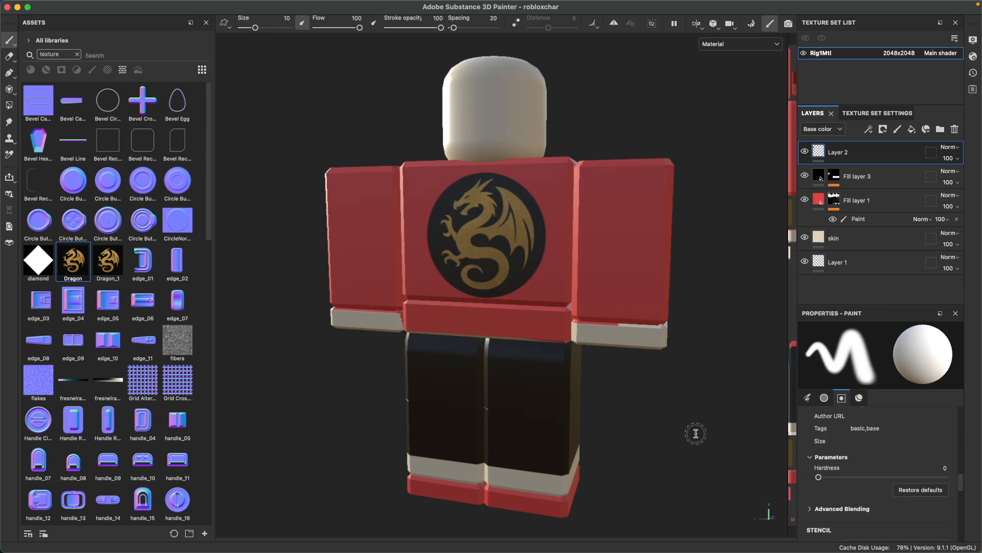
pyautogui.keyDown('alt'); pyautogui.moveTo(695, 433); pyautogui.dragTo(672, 408); pyautogui.keyUp('alt')
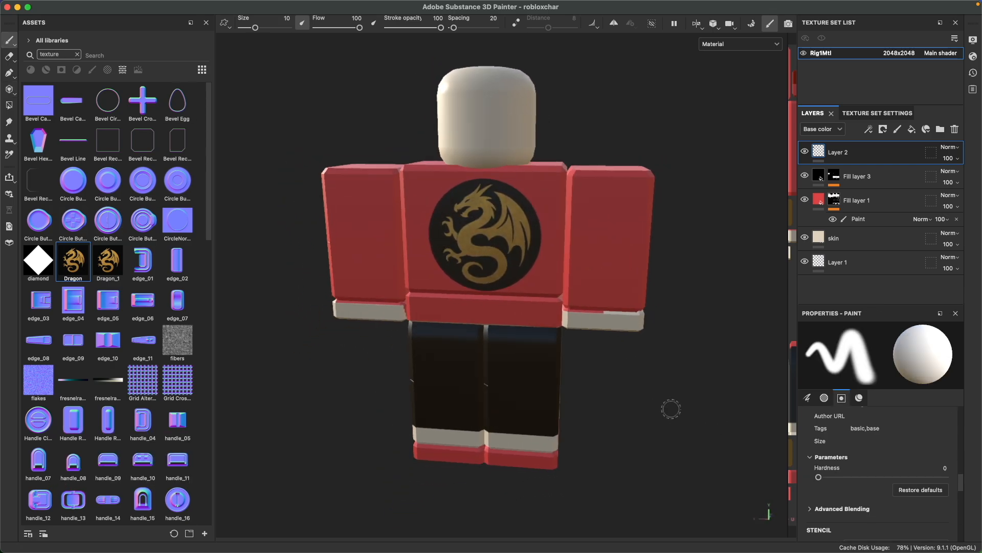
# Show only the Base color channel in the viewport and examine the dragon emblem up close and from the side.
pyautogui.click(715, 45)
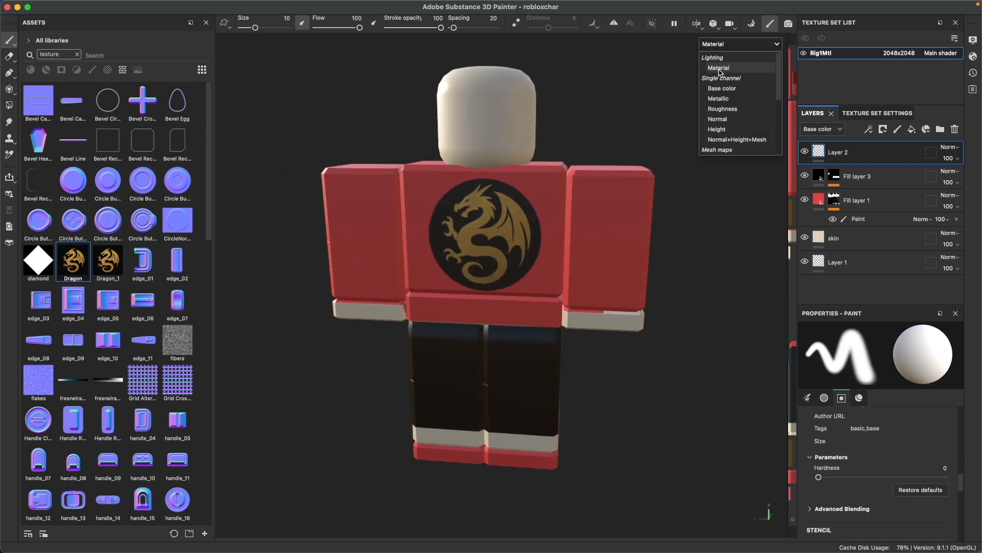
pyautogui.click(722, 88)
pyautogui.keyDown('alt'); pyautogui.moveTo(706, 303); pyautogui.dragTo(390, 324); pyautogui.keyUp('alt')
pyautogui.scroll(2, 429, 293)
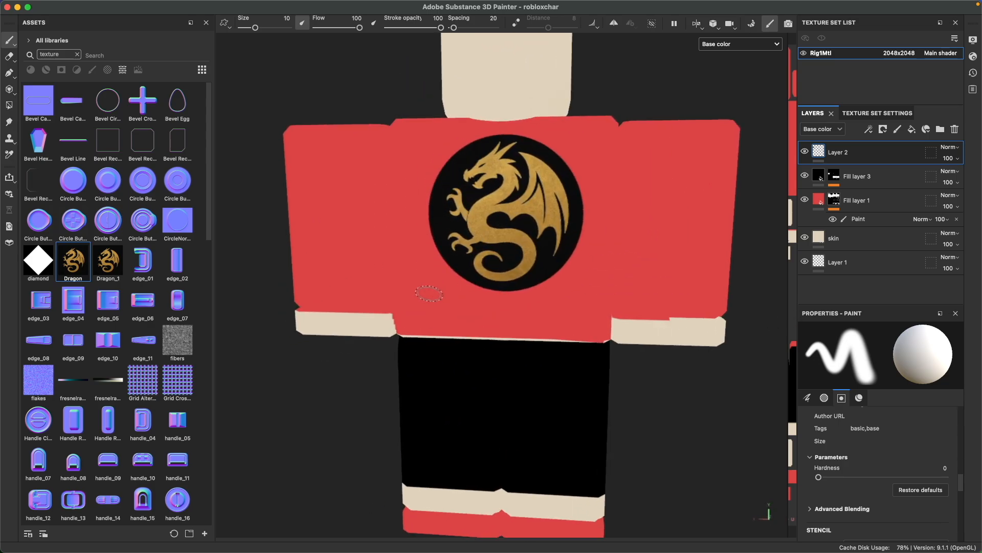
pyautogui.scroll(-3, 589, 352)
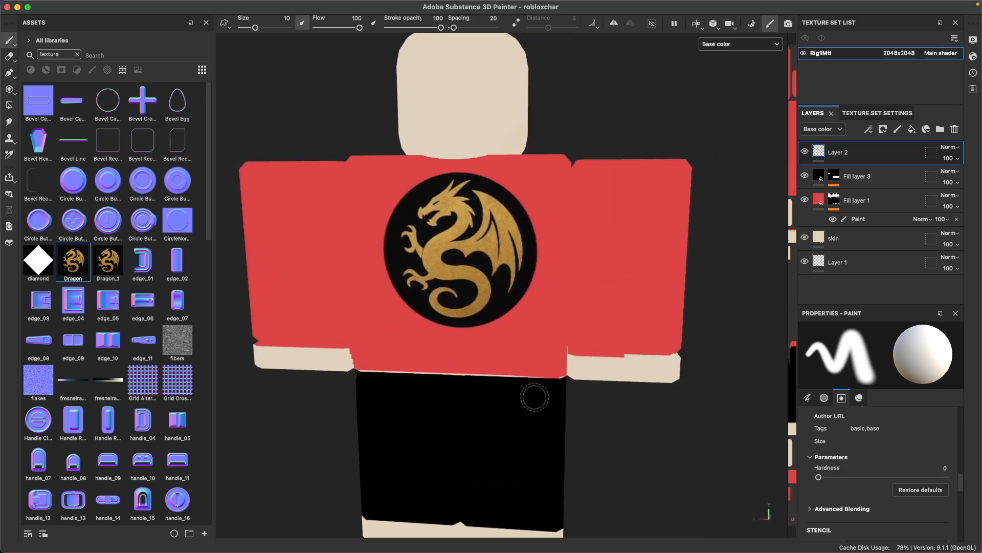
pyautogui.keyDown('alt'); pyautogui.moveTo(641, 431); pyautogui.dragTo(529, 431); pyautogui.keyUp('alt')
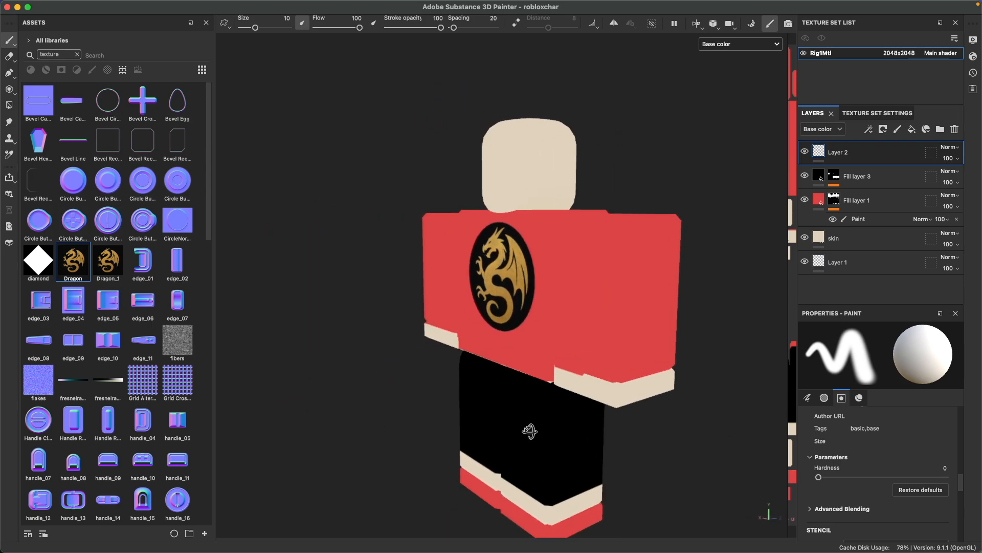
# Return the viewport to the Material display and examine the lit dragon emblem on the character's back.
pyautogui.click(714, 45)
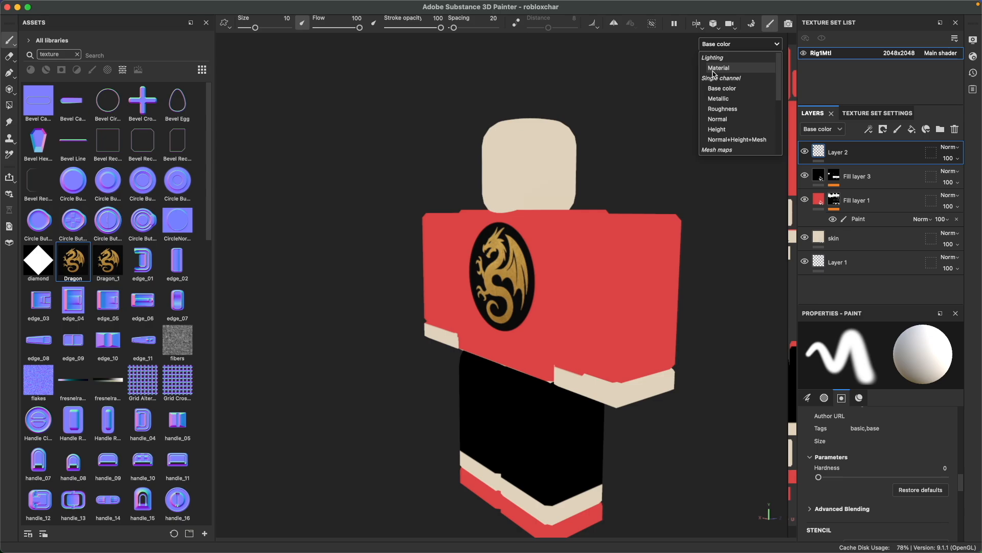
pyautogui.click(709, 66)
pyautogui.moveTo(702, 314)
pyautogui.keyDown('alt'); pyautogui.mouseDown()
pyautogui.moveTo(668, 343)
pyautogui.moveTo(579, 384)
pyautogui.moveTo(702, 360)
pyautogui.moveTo(611, 353)
pyautogui.moveTo(847, 279)
pyautogui.moveTo(710, 322)
pyautogui.moveTo(681, 321)
pyautogui.mouseUp(); pyautogui.keyUp('alt')
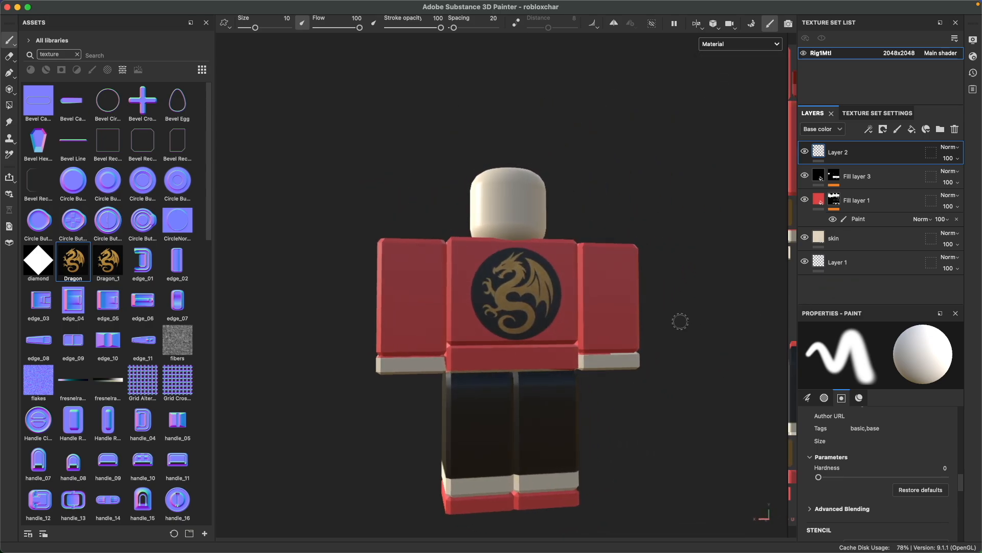
pyautogui.scroll(4, 683, 322)
pyautogui.keyDown('alt'); pyautogui.moveTo(699, 341); pyautogui.dragTo(706, 298, button='middle'); pyautogui.keyUp('alt')
pyautogui.scroll(-3, 706, 298)
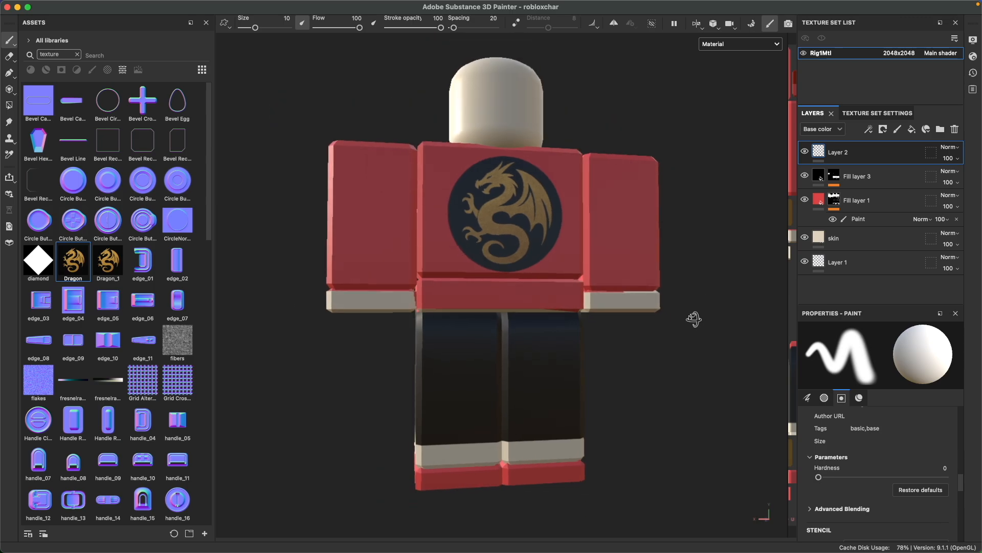
pyautogui.keyDown('alt'); pyautogui.moveTo(693, 318); pyautogui.dragTo(644, 348); pyautogui.keyUp('alt')
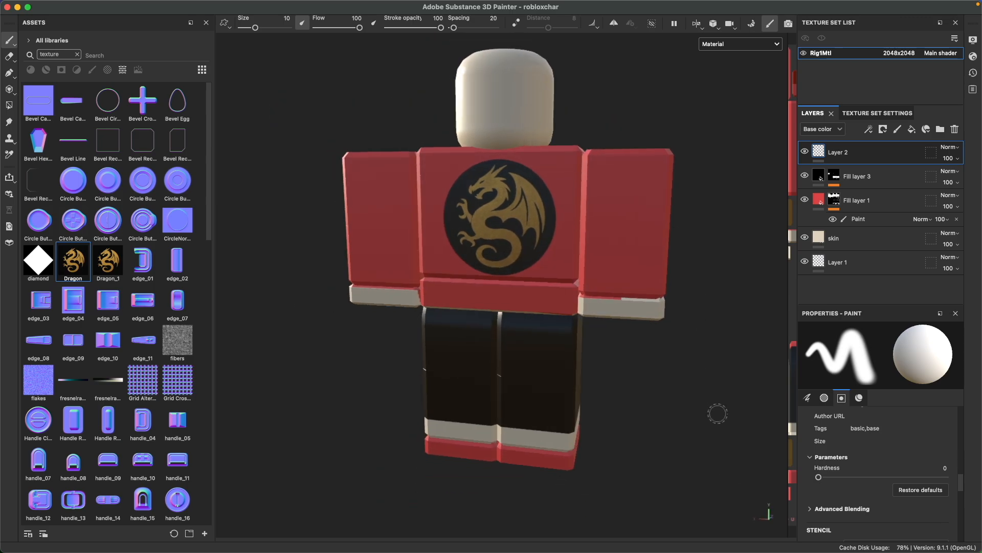